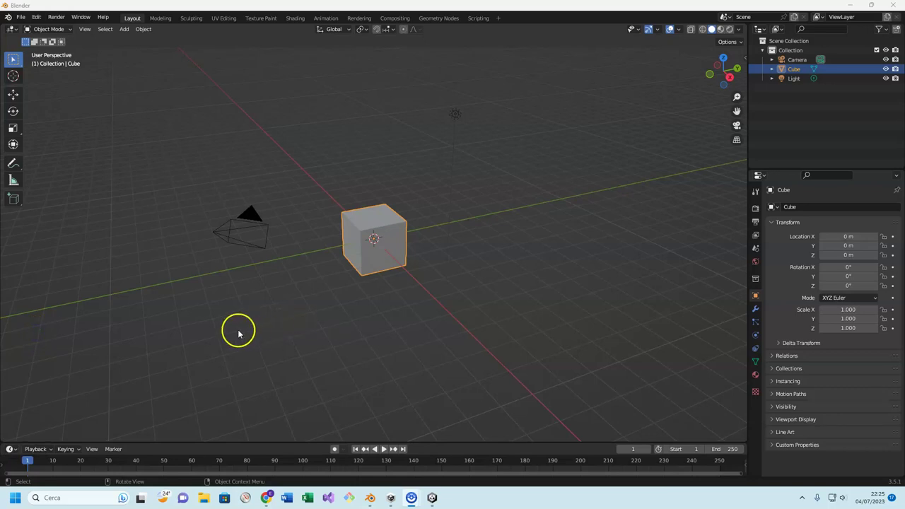
# Delete the default camera, cube and light from the Blender scene
pyautogui.moveTo(191, 338)
pyautogui.mouseDown()
pyautogui.moveTo(471, 77)
pyautogui.moveTo(509, 62)
pyautogui.mouseUp()
pyautogui.press('x')
pyautogui.click(490, 102)
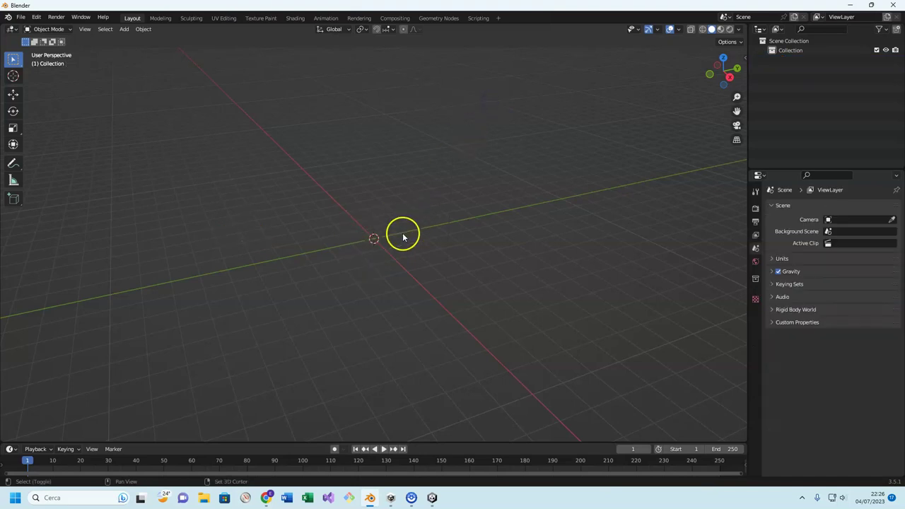
# Add a new mesh cube at the origin and enlarge the timeline area
pyautogui.hotkey('shift', 'a')
pyautogui.click(445, 242)
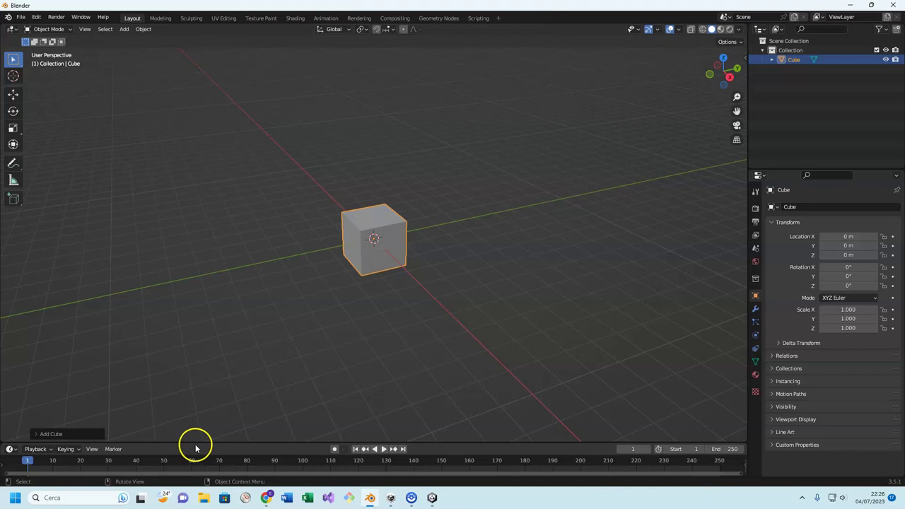
pyautogui.moveTo(196, 445); pyautogui.dragTo(210, 372)
# Turn the bottom area into the Dope Sheet's Action Editor and create a new action for the cube
pyautogui.click(12, 379)
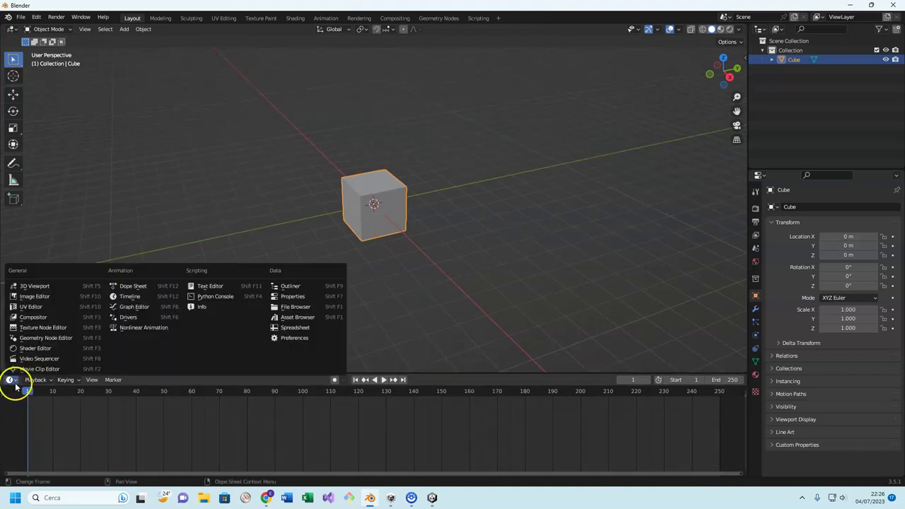
pyautogui.click(147, 289)
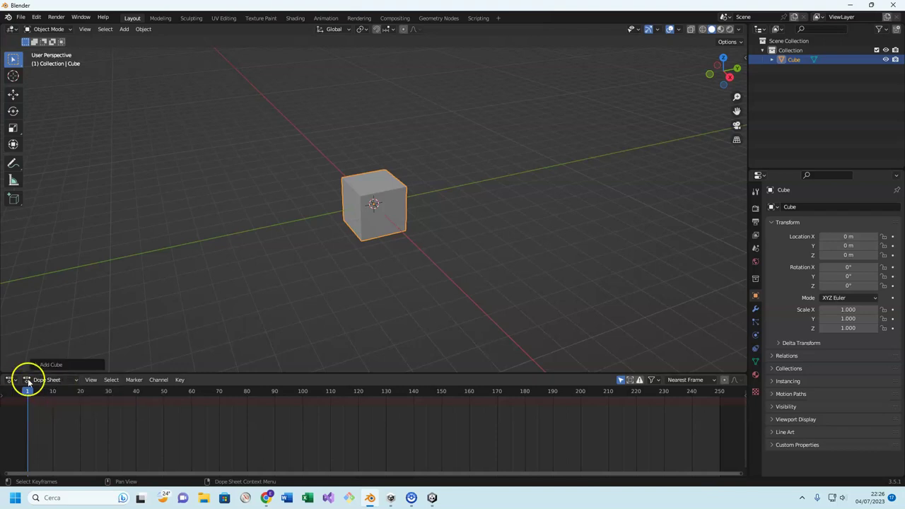
pyautogui.click(50, 381)
pyautogui.click(54, 401)
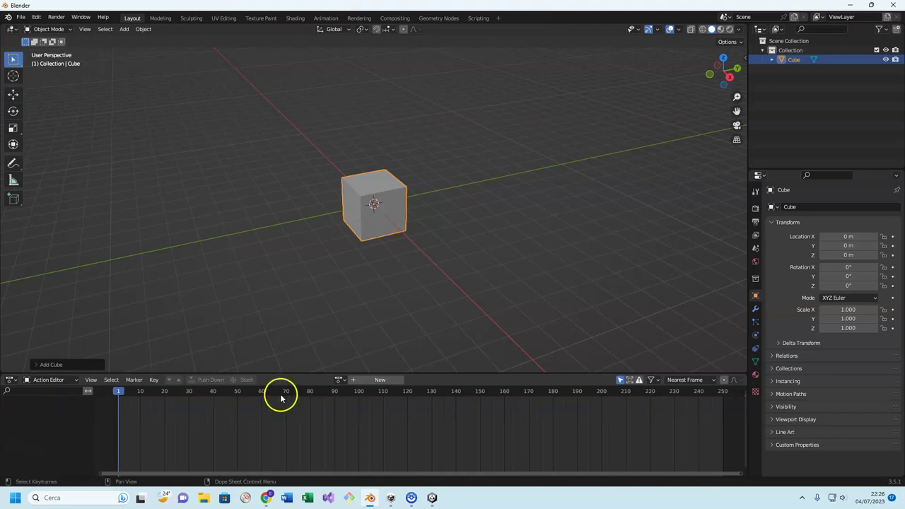
pyautogui.click(386, 380)
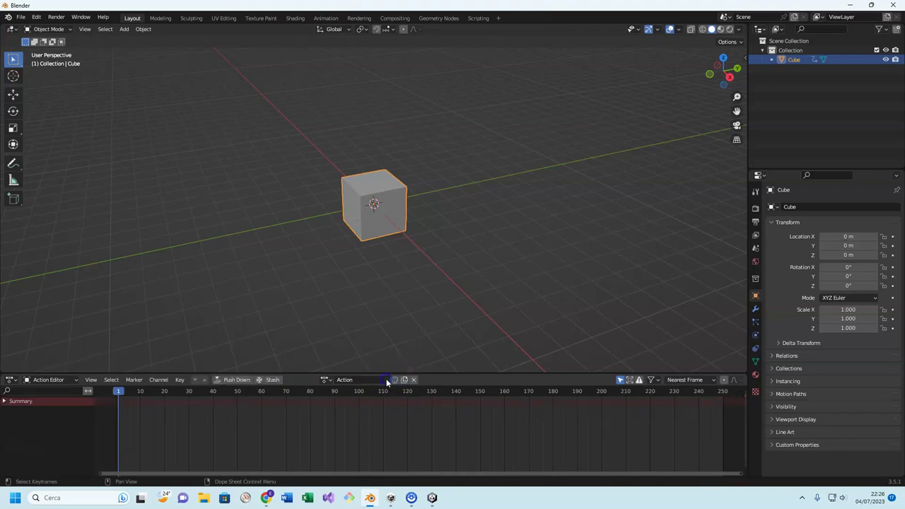
pyautogui.click(352, 379)
pyautogui.write('Movimento1')
# Confirm Movimento1 as the name of the cube's new action
pyautogui.press('Return')
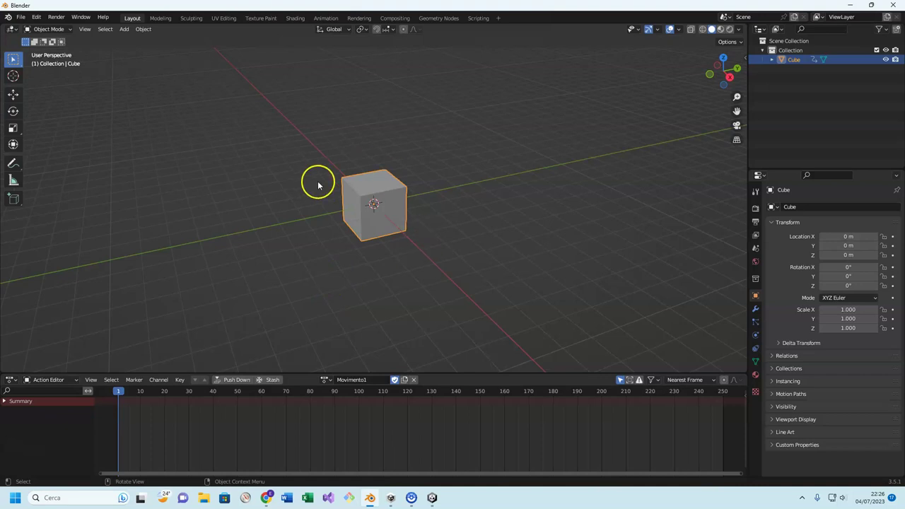
# Keyframe the cube at frame 1, then move it up-right, tilt it and keyframe it at frame 250
pyautogui.press('i')
pyautogui.click(243, 276)
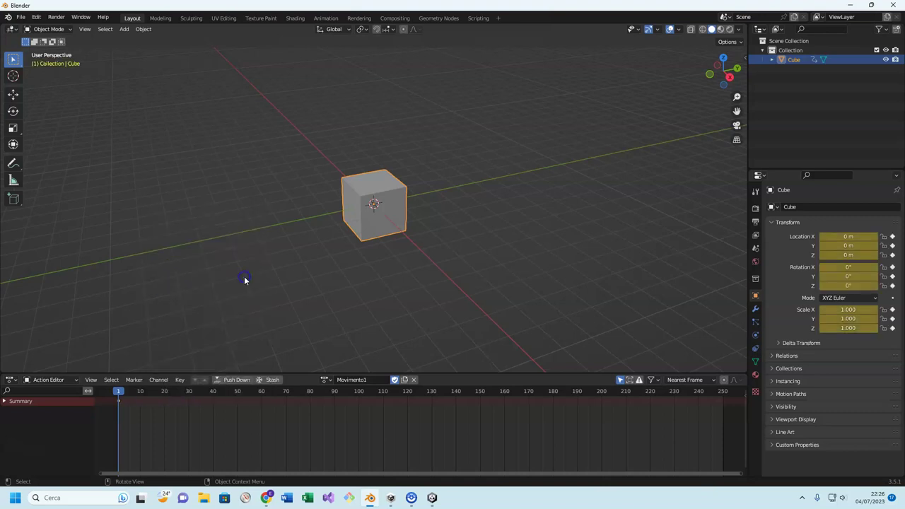
pyautogui.moveTo(119, 392); pyautogui.dragTo(731, 401)
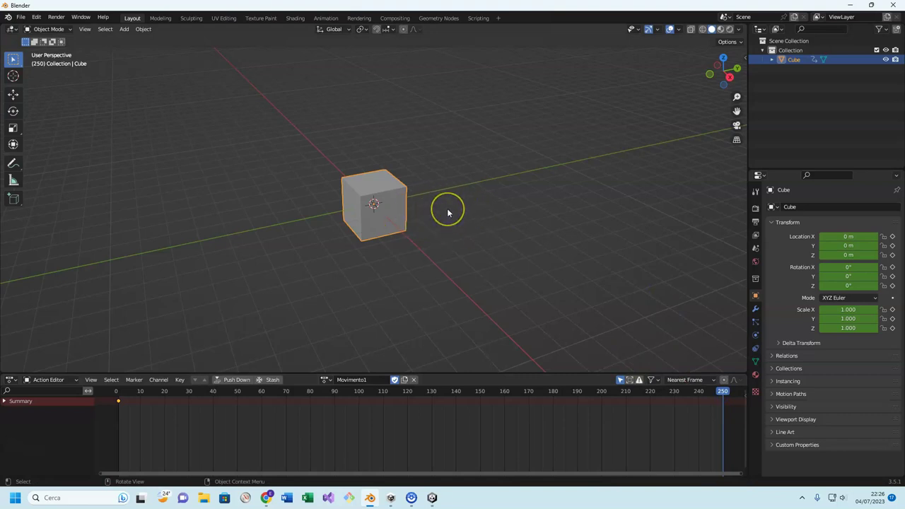
pyautogui.press('g')
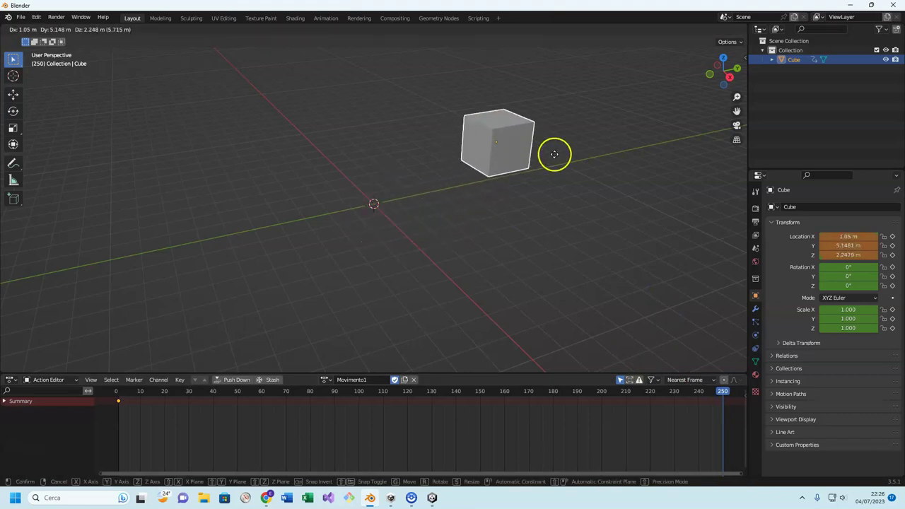
pyautogui.click(606, 128)
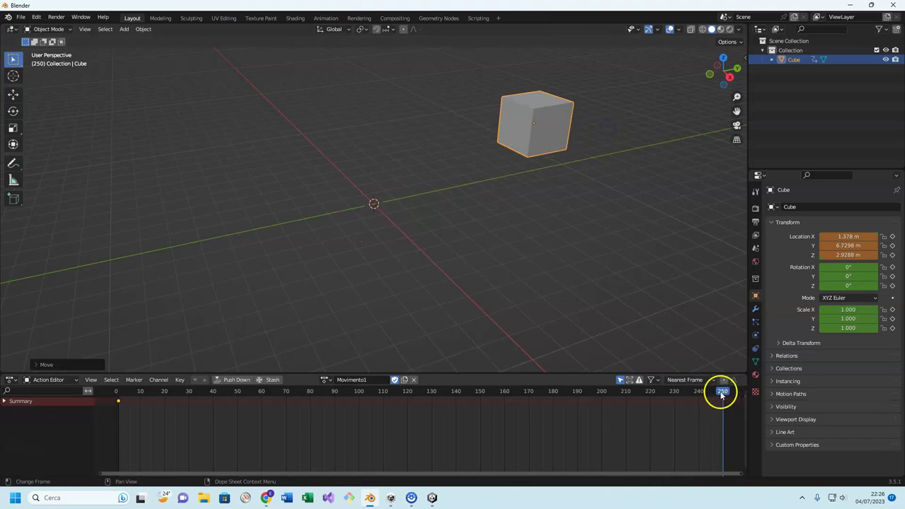
pyautogui.press('r')
pyautogui.click(511, 248)
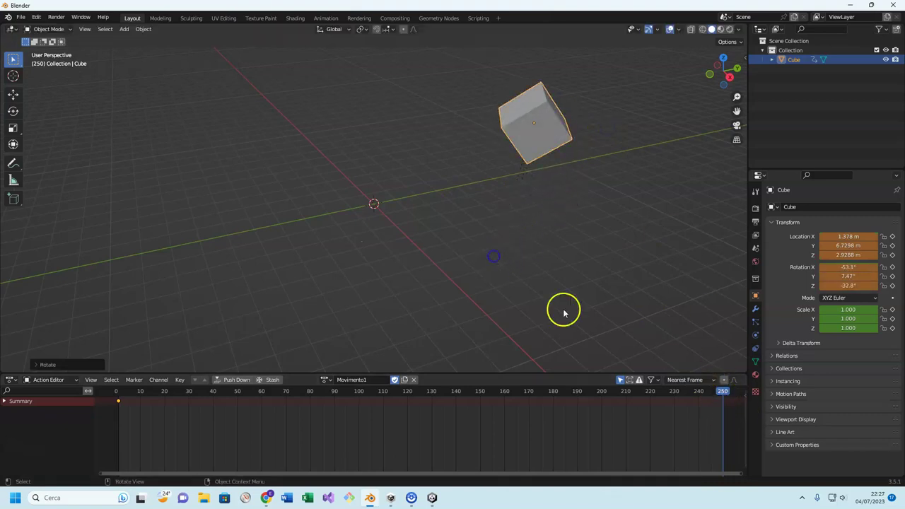
pyautogui.press('i')
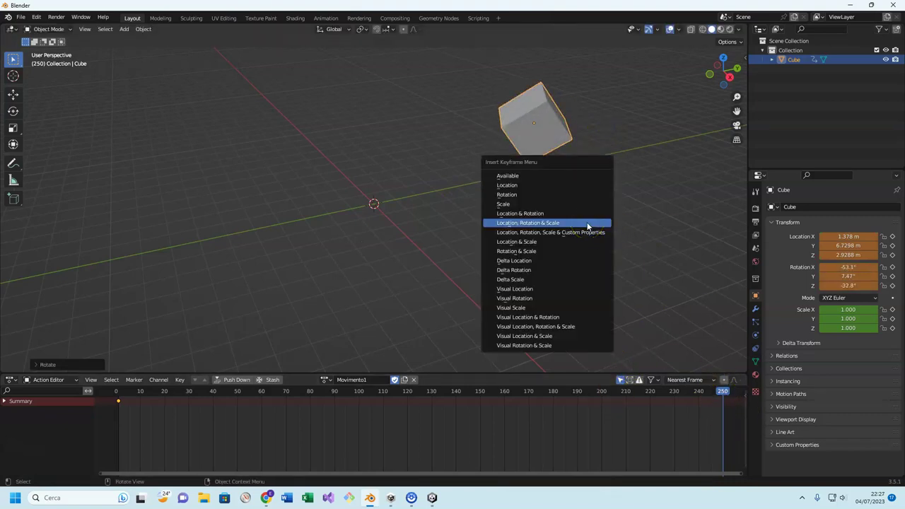
pyautogui.click(587, 224)
pyautogui.moveTo(721, 396)
pyautogui.mouseDown()
pyautogui.moveTo(239, 408)
pyautogui.moveTo(212, 396)
pyautogui.moveTo(727, 394)
pyautogui.moveTo(118, 376)
pyautogui.mouseUp()
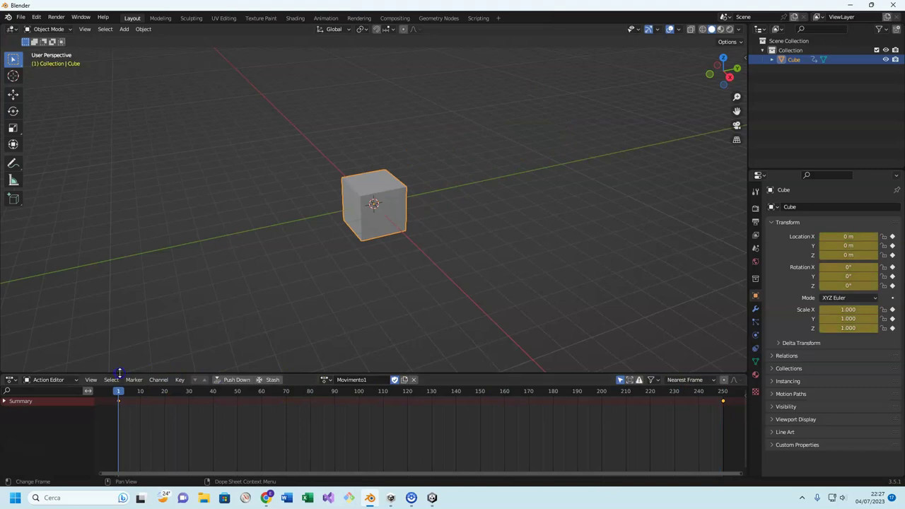
# Create a copy of Movimento1 and rename it Movimento2
pyautogui.click(404, 382)
pyautogui.click(381, 382)
pyautogui.click(276, 381)
# Delete all of Movimento2's keyframes and reassign Movimento2 to the cube
pyautogui.moveTo(109, 423)
pyautogui.mouseDown()
pyautogui.moveTo(765, 409)
pyautogui.moveTo(737, 401)
pyautogui.mouseUp()
pyautogui.press('Delete')
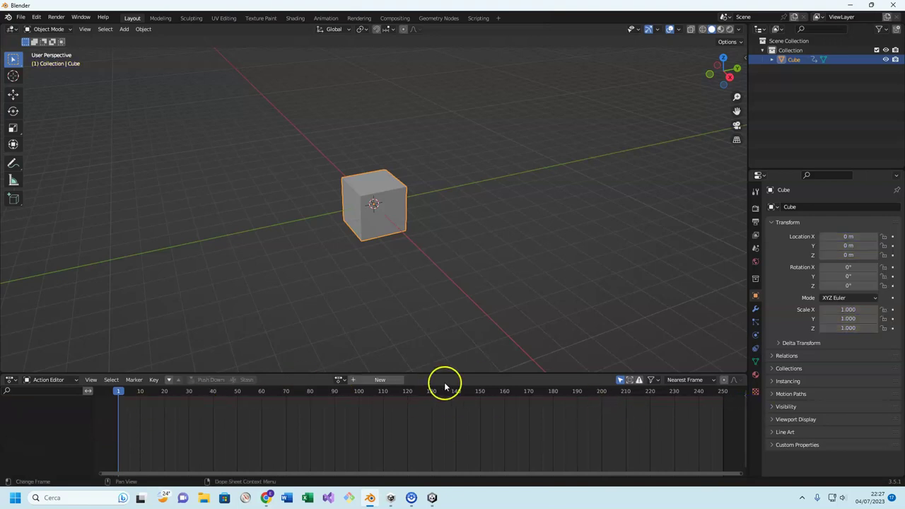
pyautogui.click(413, 379)
pyautogui.click(340, 380)
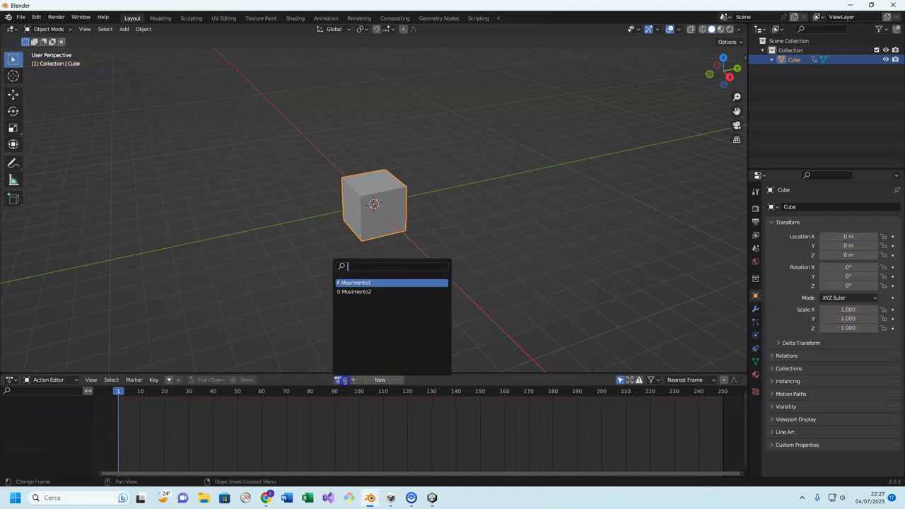
pyautogui.click(379, 293)
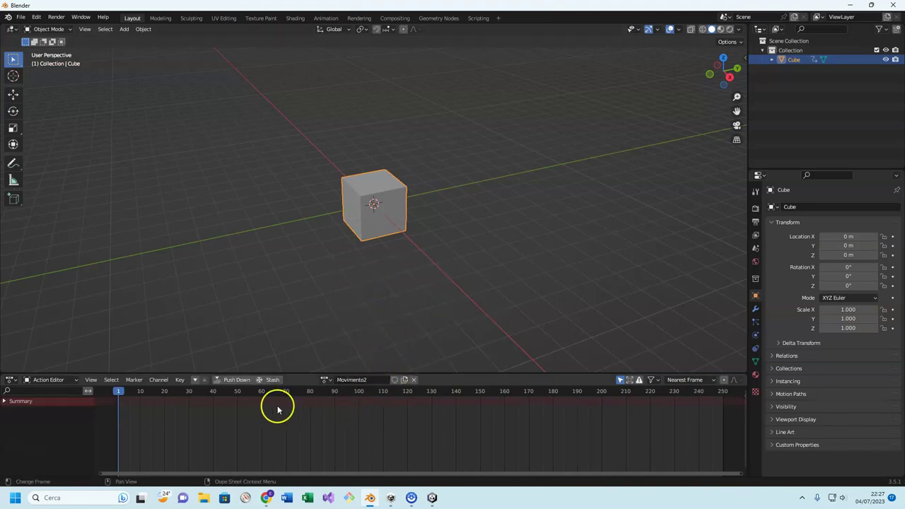
# Keyframe the cube's location, rotation and scale at frame 1 in Movimento2
pyautogui.moveTo(120, 392)
pyautogui.mouseDown()
pyautogui.moveTo(177, 395)
pyautogui.moveTo(118, 397)
pyautogui.mouseUp()
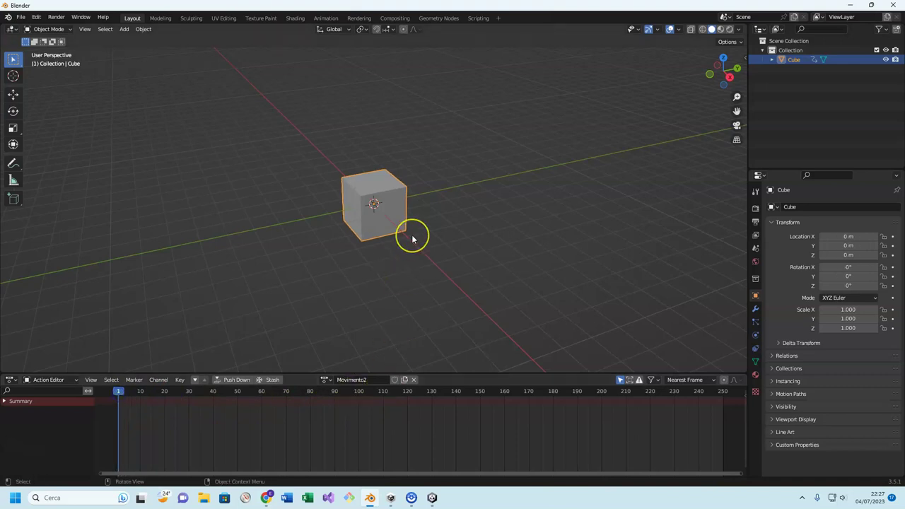
pyautogui.press('i')
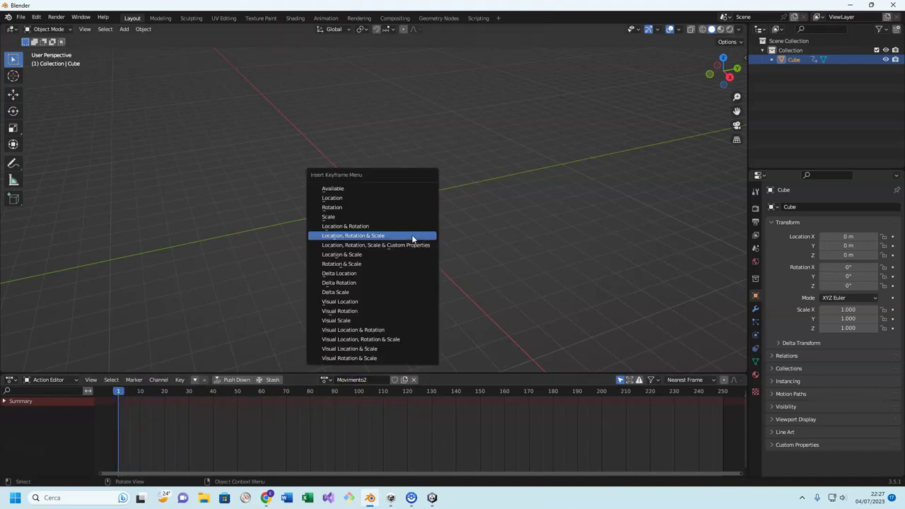
pyautogui.click(413, 236)
# At frame 108, move the cube up-left, rotate it and keyframe it
pyautogui.moveTo(118, 391)
pyautogui.mouseDown()
pyautogui.moveTo(363, 392)
pyautogui.moveTo(379, 401)
pyautogui.mouseUp()
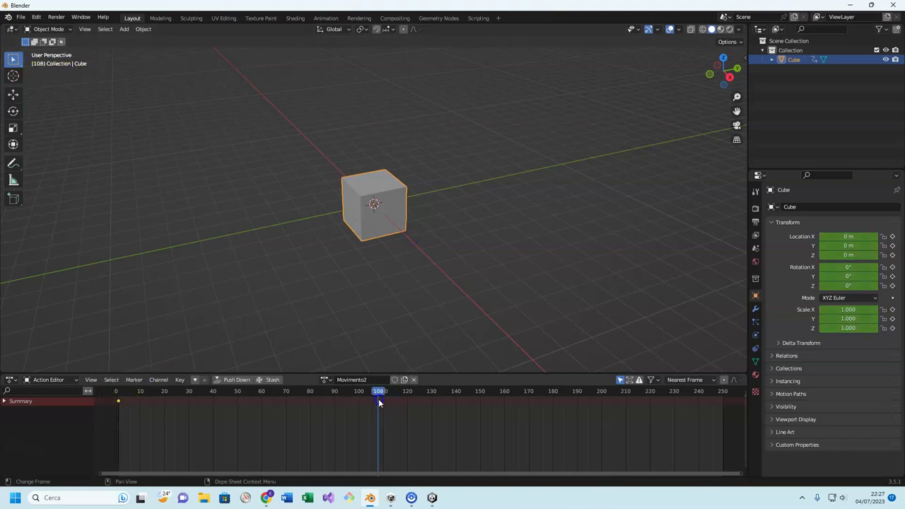
pyautogui.press('g')
pyautogui.click(253, 190)
pyautogui.press('r')
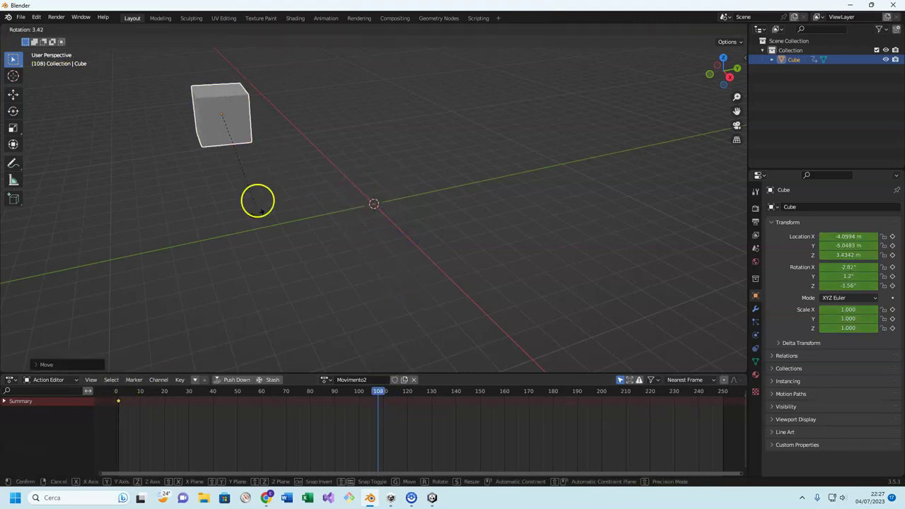
pyautogui.click(175, 308)
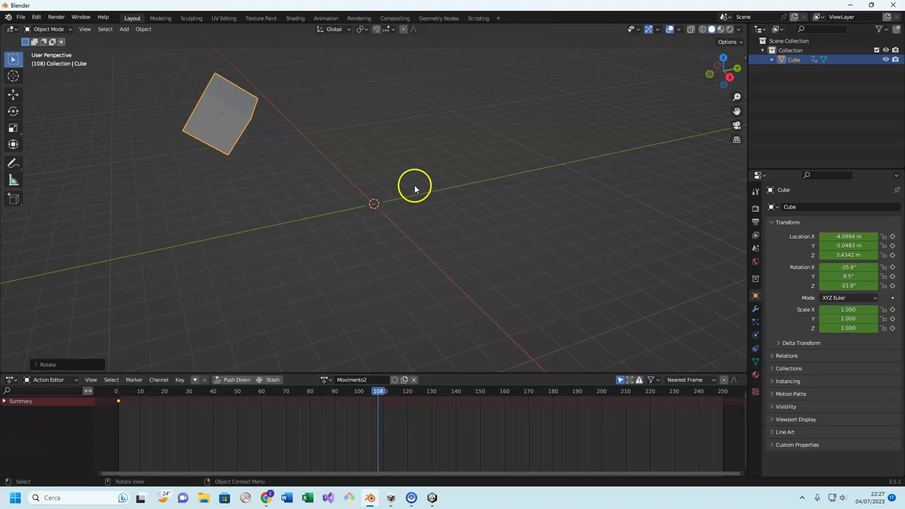
pyautogui.press('i')
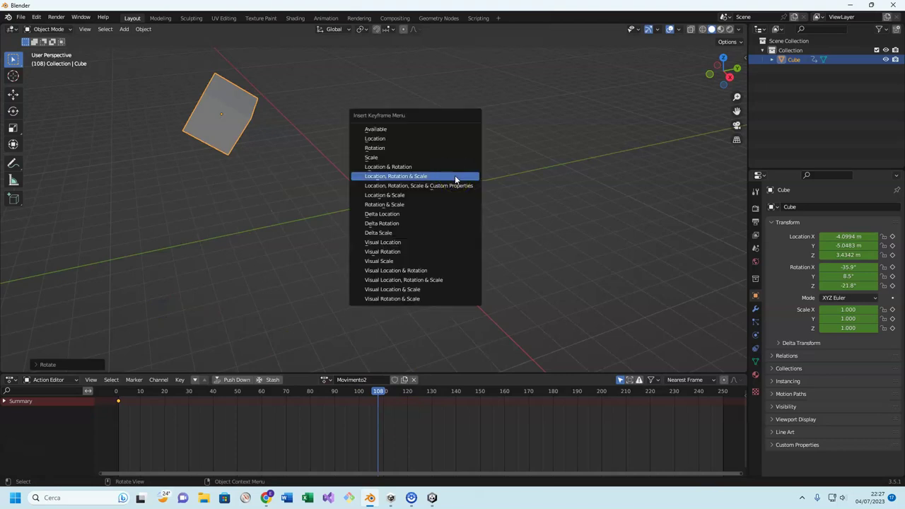
pyautogui.click(454, 175)
# At frame 250, move the cube near the upper centre, rotate it and keyframe it
pyautogui.moveTo(377, 391); pyautogui.dragTo(736, 403)
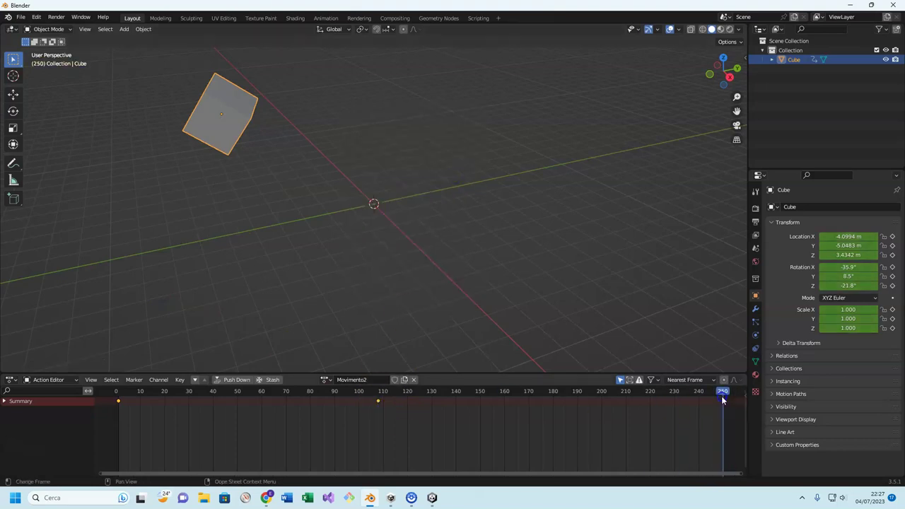
pyautogui.press('g')
pyautogui.click(736, 138)
pyautogui.rightClick(673, 152)
pyautogui.click(543, 95)
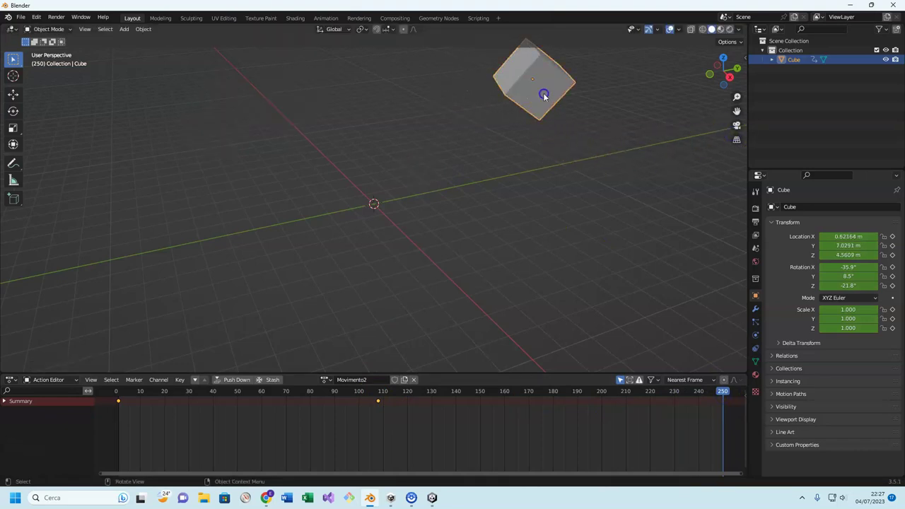
pyautogui.press('r')
pyautogui.click(468, 258)
pyautogui.press('i')
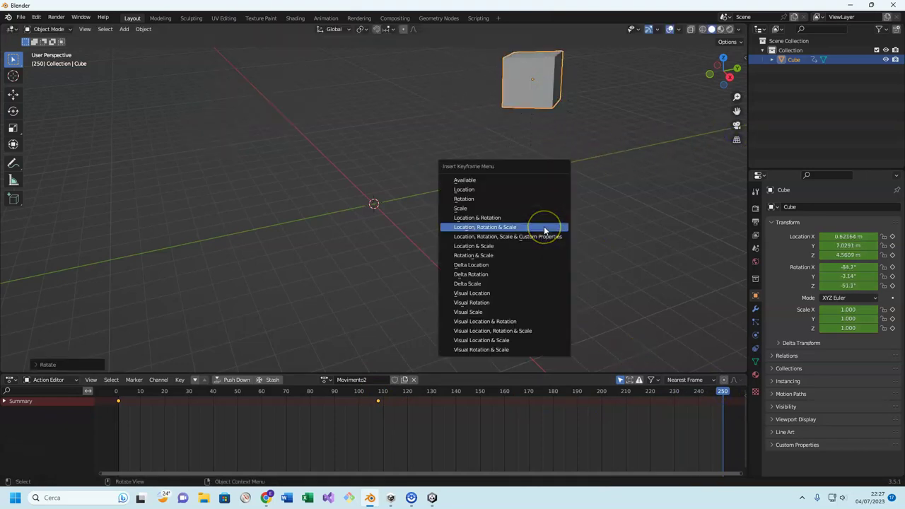
pyautogui.click(544, 227)
pyautogui.moveTo(722, 391)
pyautogui.mouseDown()
pyautogui.moveTo(631, 394)
pyautogui.moveTo(716, 431)
pyautogui.mouseUp()
pyautogui.click(324, 380)
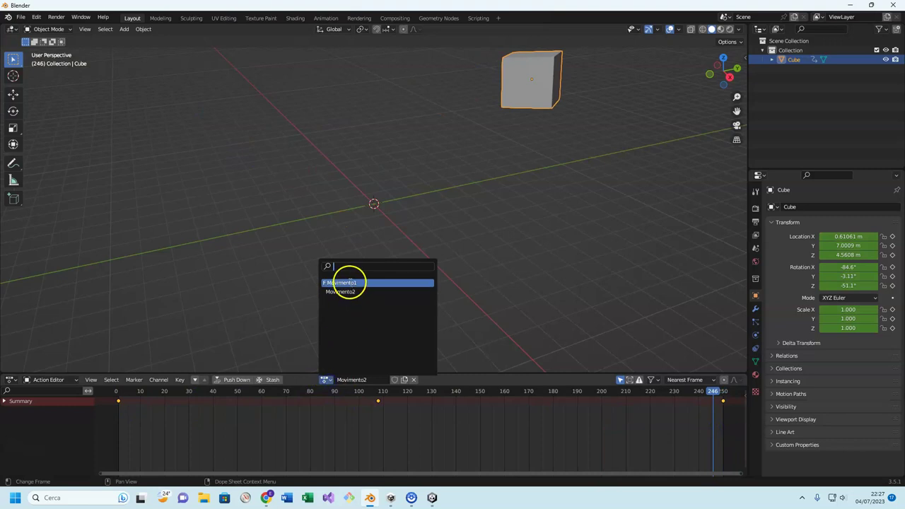
# Preview Movimento1, then switch back to Movimento2 and protect it with a fake user
pyautogui.click(347, 282)
pyautogui.moveTo(711, 391)
pyautogui.mouseDown()
pyautogui.moveTo(240, 385)
pyautogui.moveTo(734, 400)
pyautogui.moveTo(723, 400)
pyautogui.mouseUp()
pyautogui.click(320, 379)
pyautogui.click(333, 287)
pyautogui.click(393, 381)
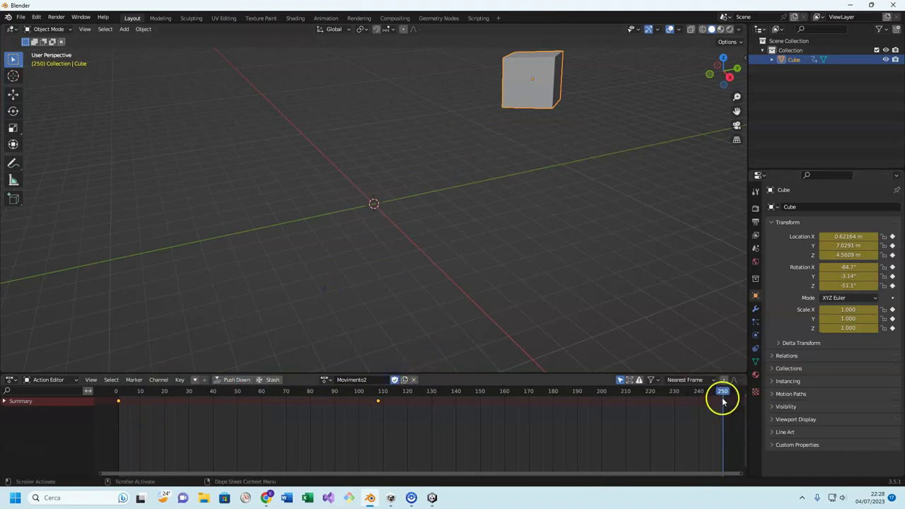
pyautogui.moveTo(722, 393)
pyautogui.mouseDown()
pyautogui.moveTo(445, 391)
pyautogui.moveTo(146, 361)
pyautogui.mouseUp()
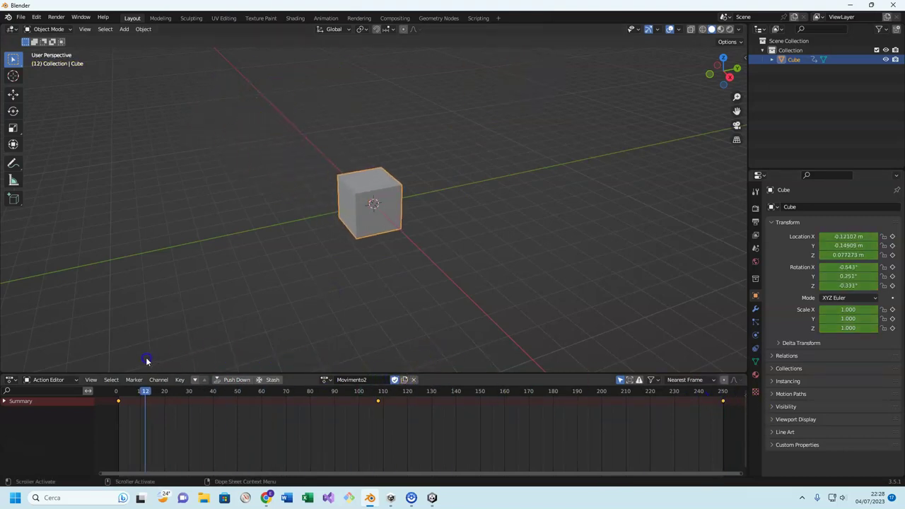
pyautogui.click(17, 18)
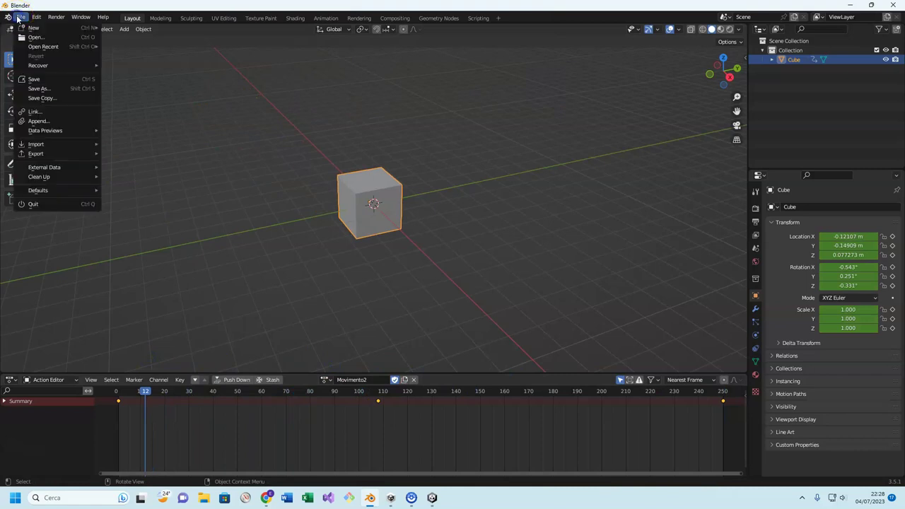
# Choose FBX export, name the file CuboAnimazioneMultipla.fbx and expand the Bake Animation options
pyautogui.moveTo(36, 153)
pyautogui.click(131, 238)
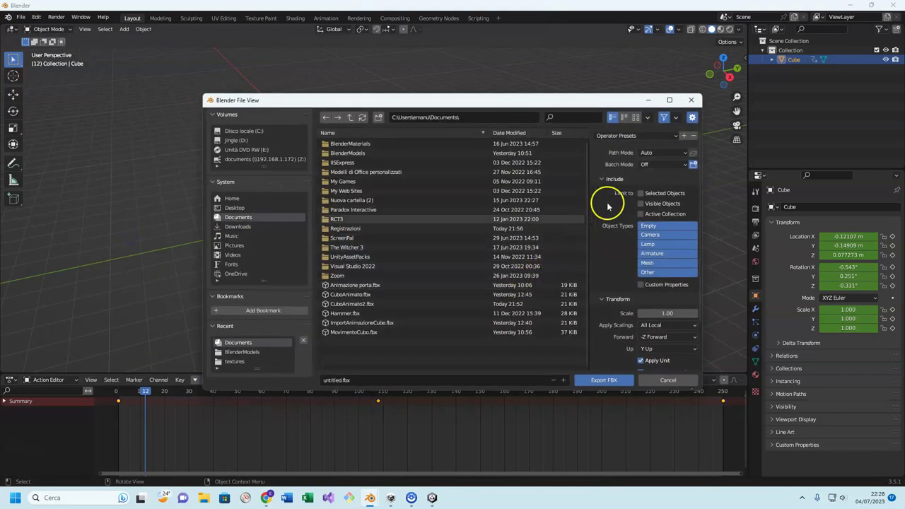
pyautogui.click(337, 379)
pyautogui.write('CuboAnimazioneMultipla')
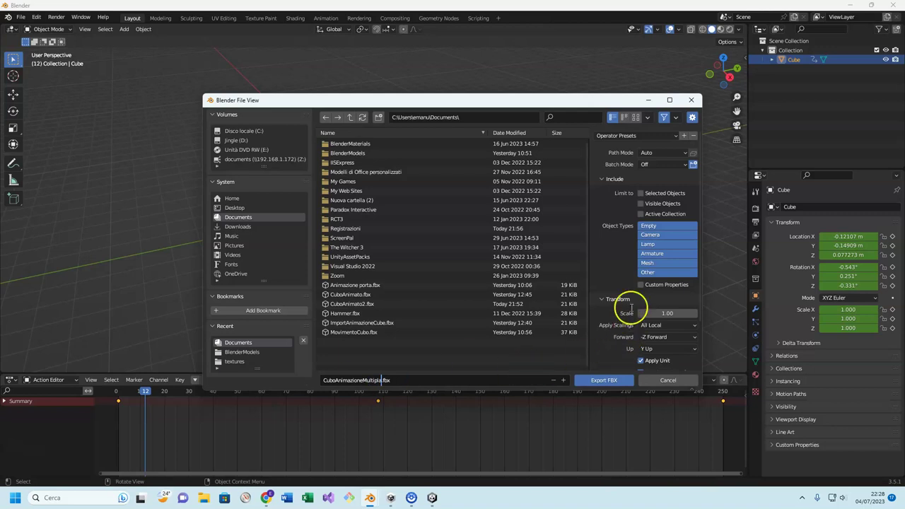
pyautogui.scroll(-2, 597, 347)
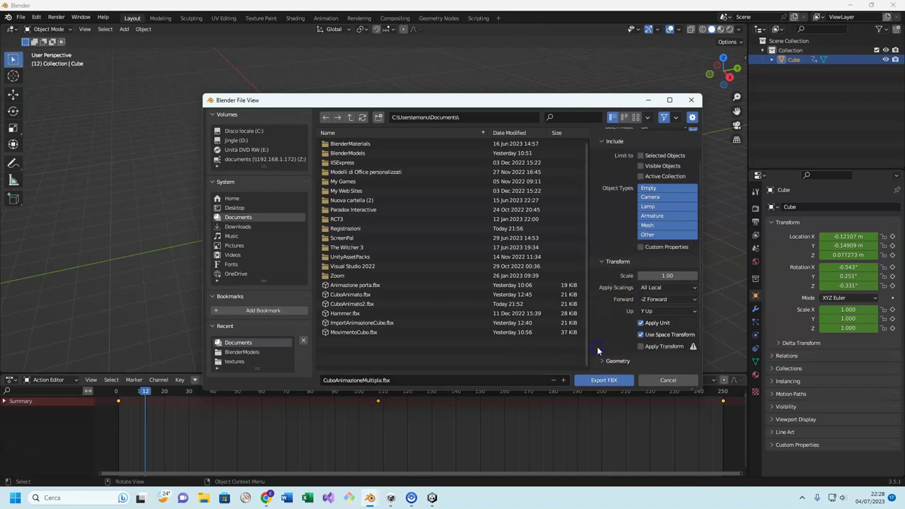
pyautogui.scroll(-2, 603, 334)
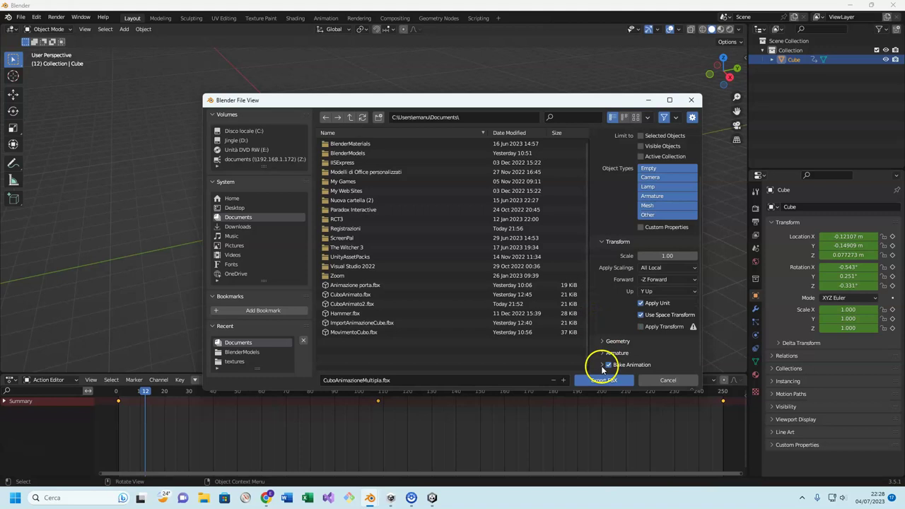
pyautogui.click(602, 365)
# Export the FBX file, then bring up Unity's Assets folder options
pyautogui.scroll(-1, 604, 353)
pyautogui.scroll(-2, 614, 325)
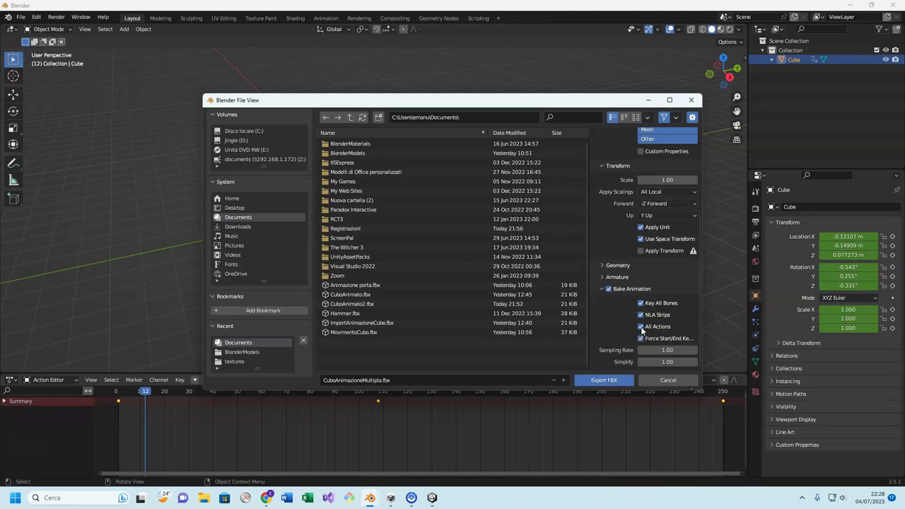
pyautogui.click(594, 381)
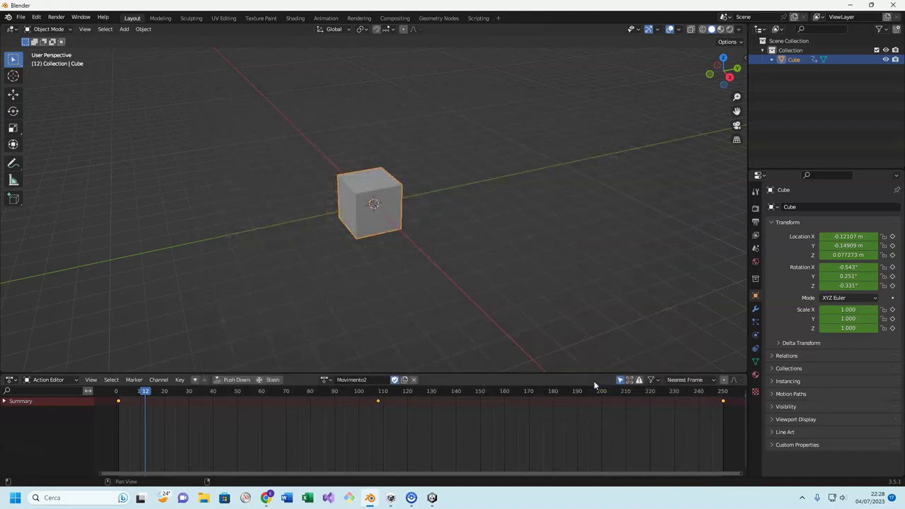
pyautogui.click(432, 498)
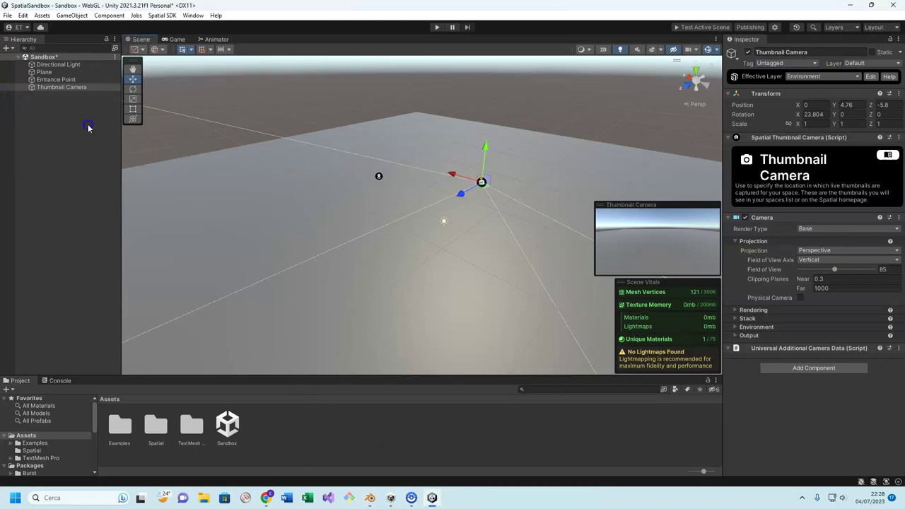
pyautogui.rightClick(273, 434)
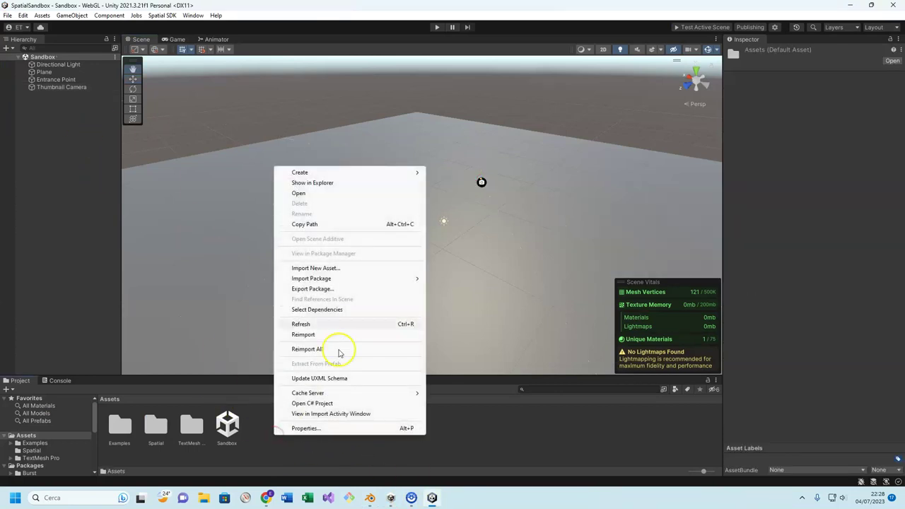
# Import CuboAnimazioneMultipla.fbx as a new asset into the project
pyautogui.click(316, 269)
pyautogui.scroll(-10, 196, 196)
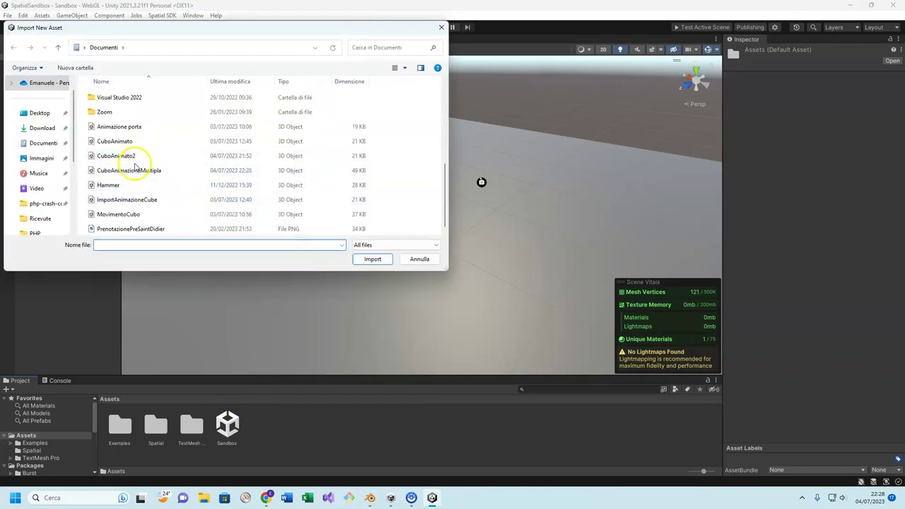
pyautogui.click(133, 170)
pyautogui.click(373, 259)
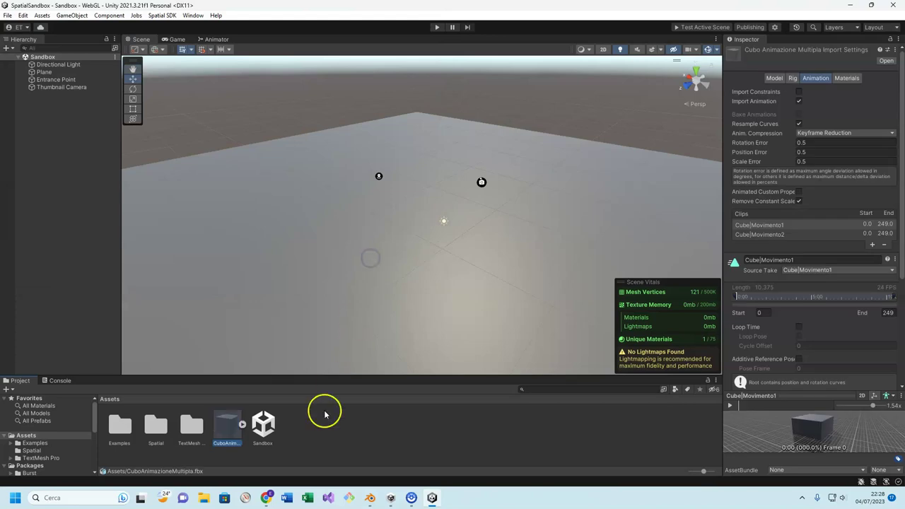
# Inspect the Cube|Movimento1 and Cube|Movimento2 clips, then place the cube in the scene
pyautogui.click(242, 427)
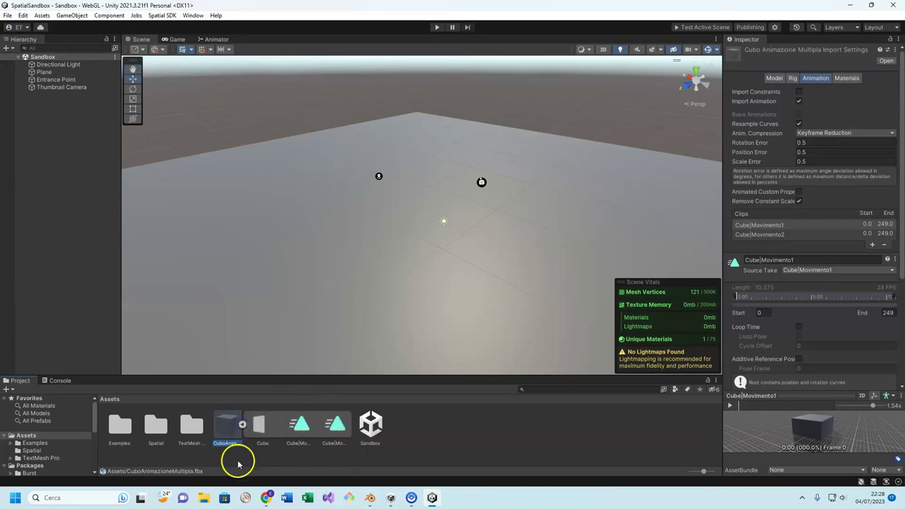
pyautogui.click(300, 428)
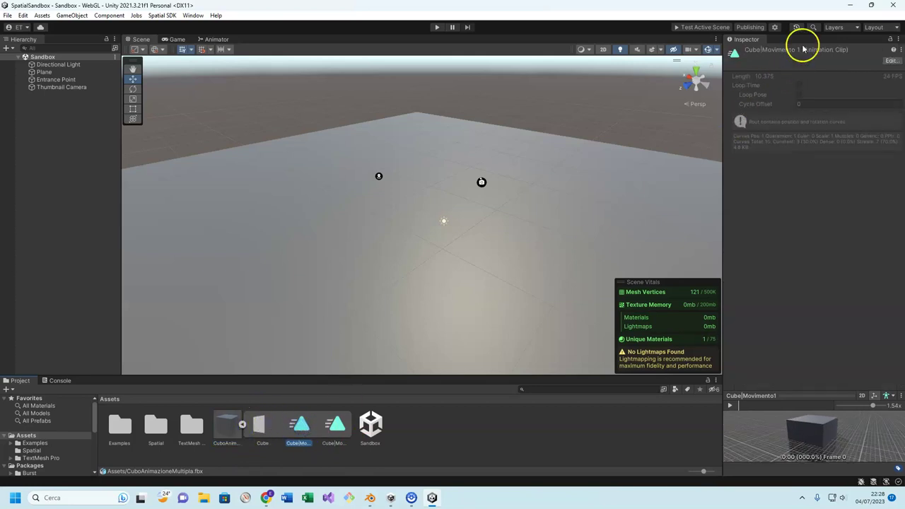
pyautogui.click(333, 427)
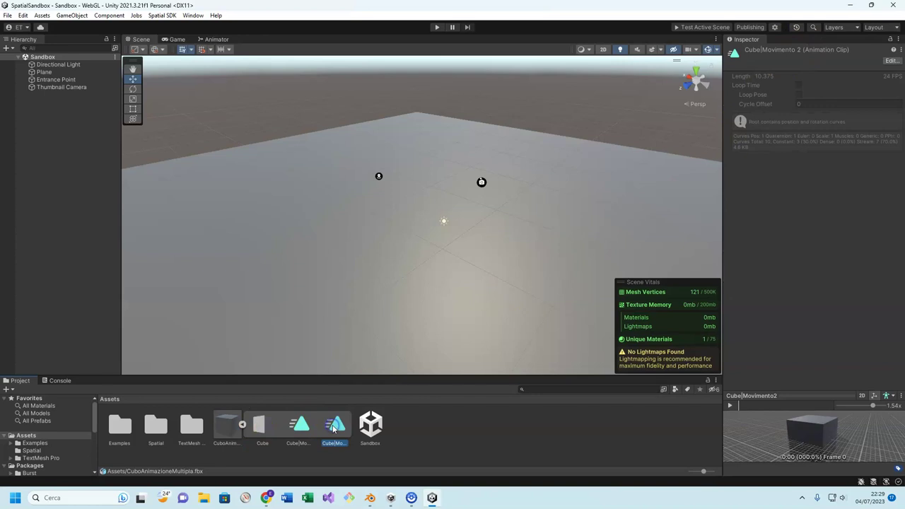
pyautogui.moveTo(226, 428); pyautogui.dragTo(304, 223)
# Create an empty GameObject in the Hierarchy and set its X position to 0
pyautogui.rightClick(24, 142)
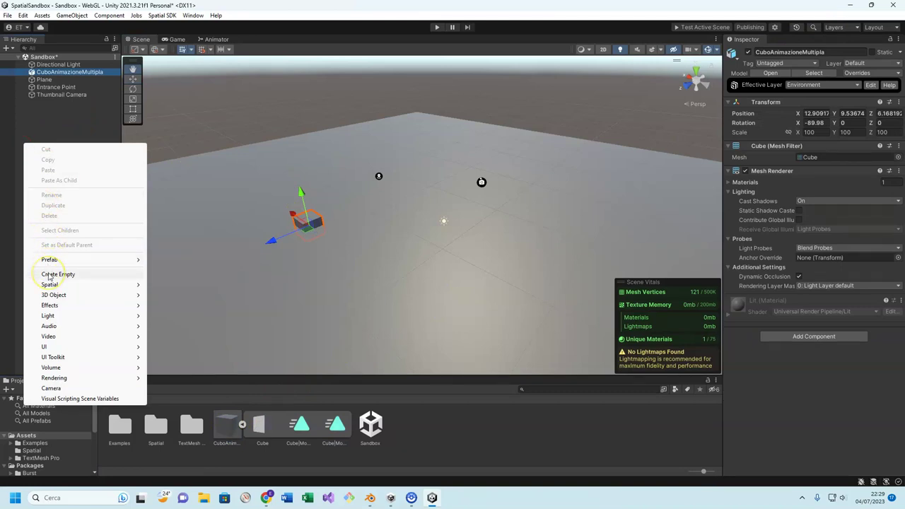
pyautogui.click(48, 274)
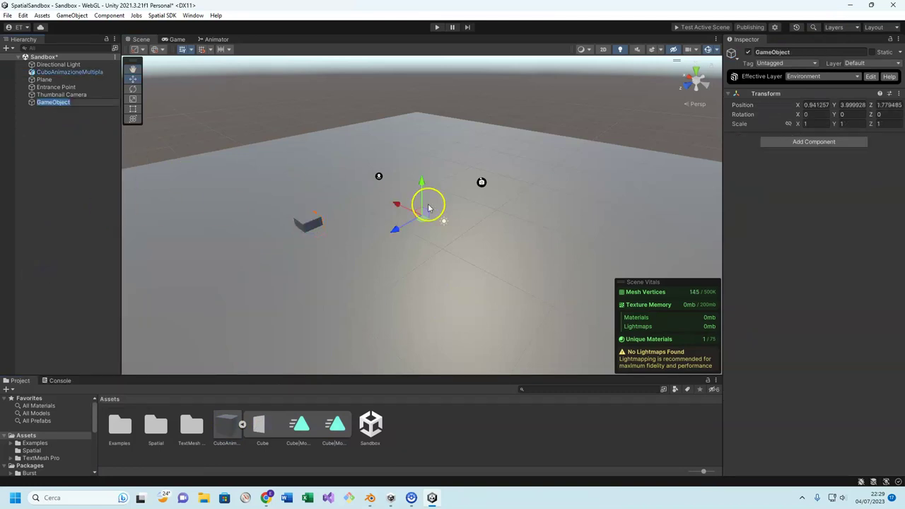
pyautogui.click(813, 105)
pyautogui.write('0')
pyautogui.press('Return')
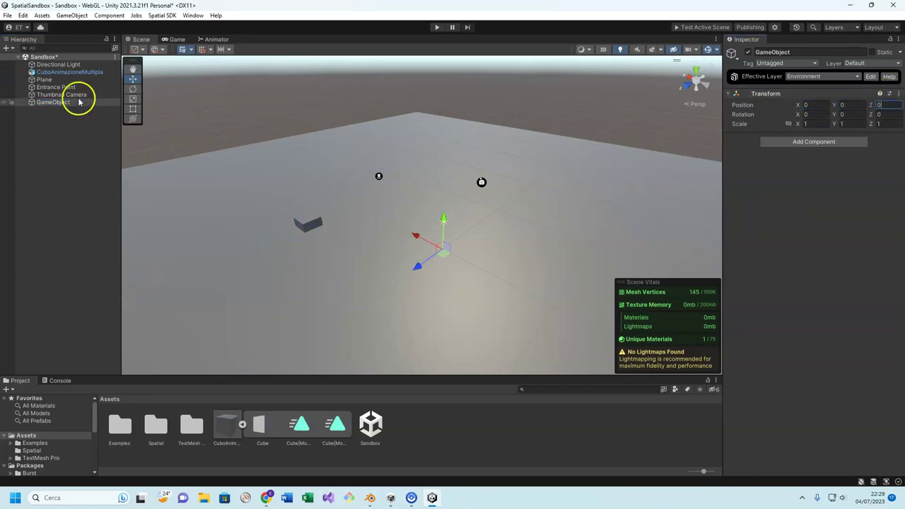
# Set CuboAnimazioneMultipla's position to 0, 0, 0 and make it a child of GameObject
pyautogui.click(92, 74)
pyautogui.click(820, 104)
pyautogui.write('0')
pyautogui.press('Tab')
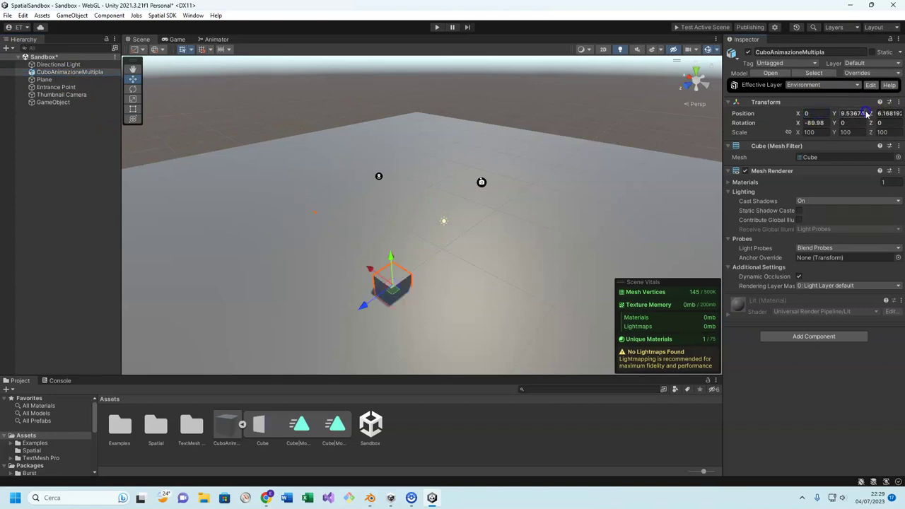
pyautogui.press('Tab')
pyautogui.write('0')
pyautogui.press('Return')
pyautogui.moveTo(57, 71); pyautogui.dragTo(55, 102)
pyautogui.click(56, 94)
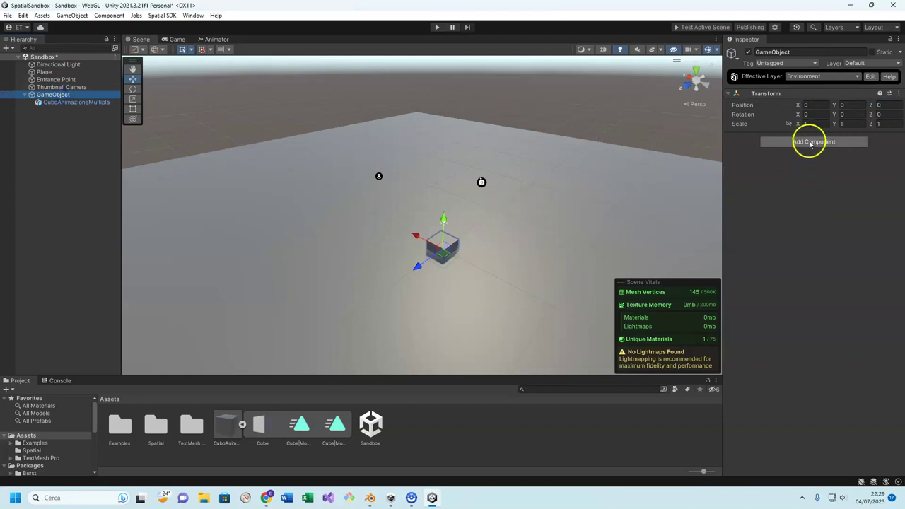
# Add an Animator to GameObject, then remove it and the cube's existing Animator component
pyautogui.click(807, 142)
pyautogui.write('anima')
pyautogui.click(799, 185)
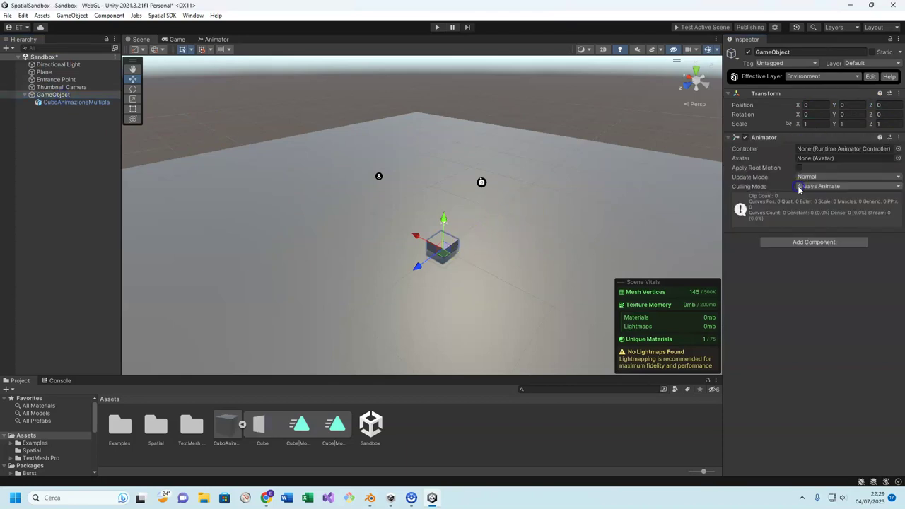
pyautogui.click(877, 144)
pyautogui.click(898, 139)
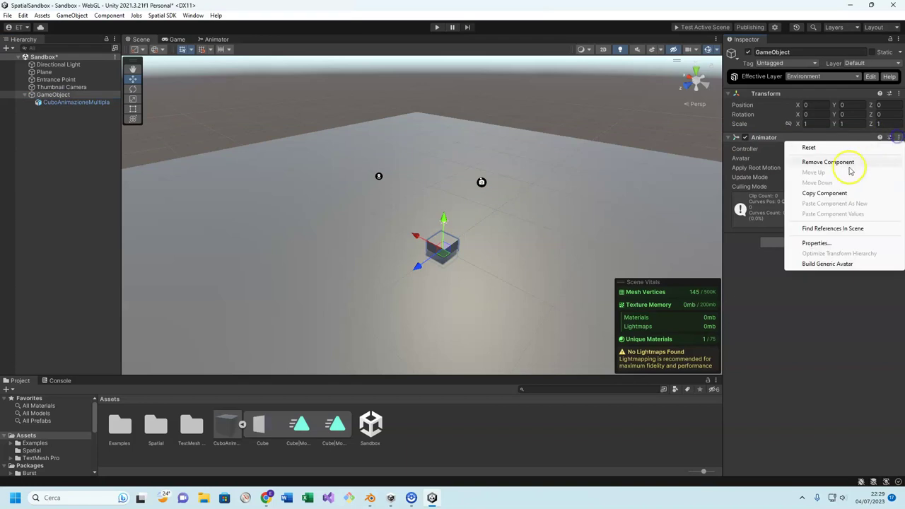
pyautogui.click(824, 162)
# Add a fresh Animator component to CuboAnimazioneMultipla
pyautogui.click(48, 110)
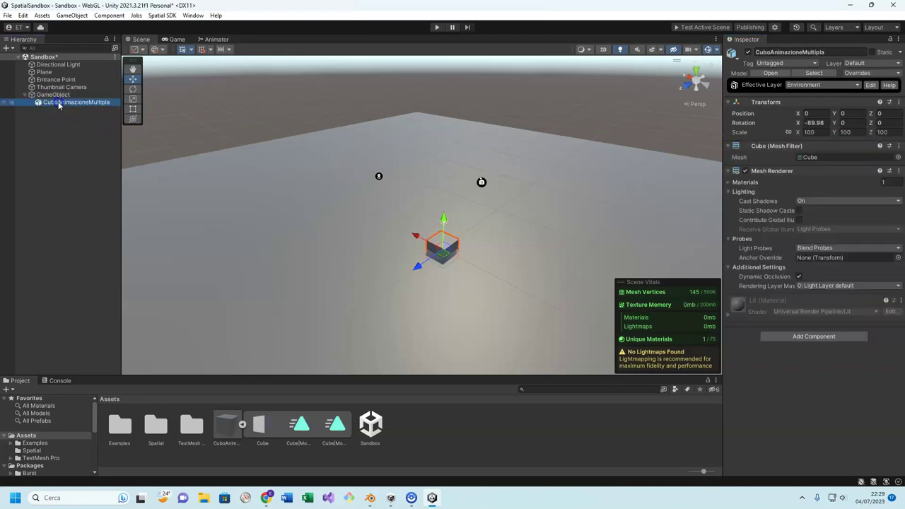
pyautogui.click(803, 340)
pyautogui.click(784, 370)
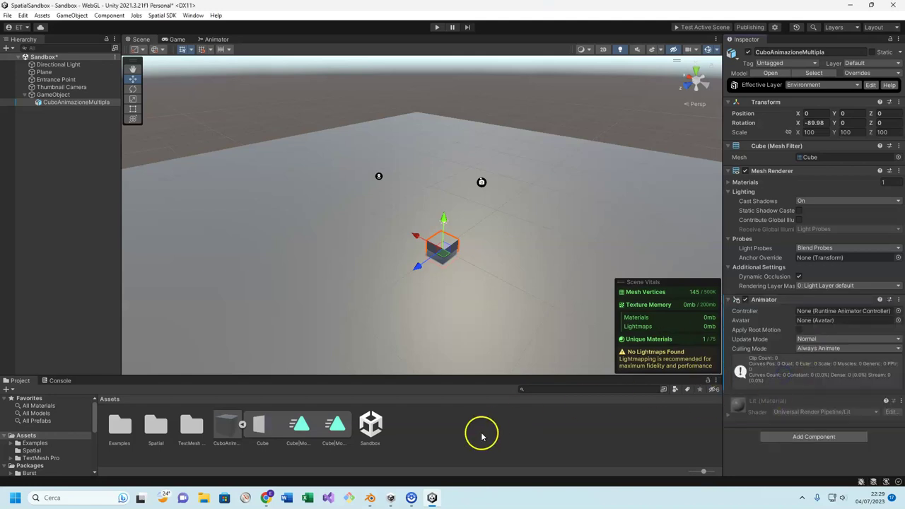
# Create a new Animator Controller in Assets named CUbo
pyautogui.rightClick(429, 422)
pyautogui.moveTo(454, 159)
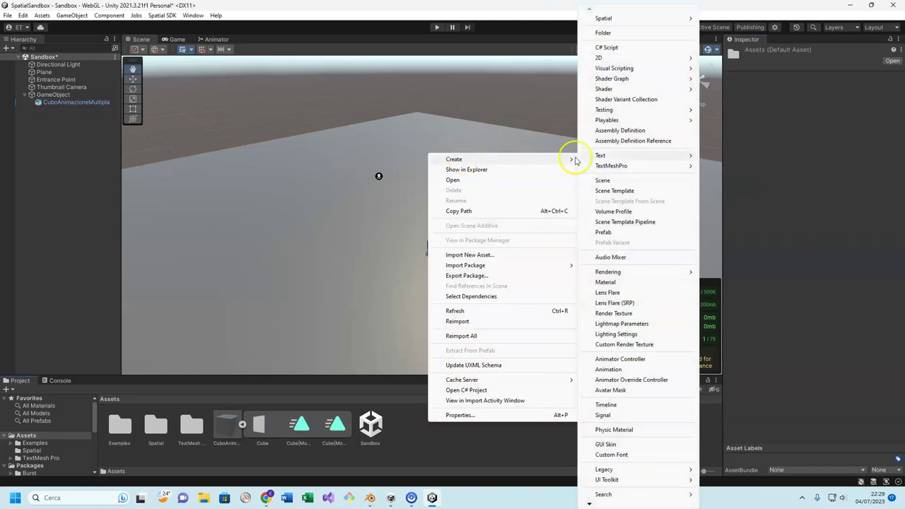
pyautogui.click(642, 359)
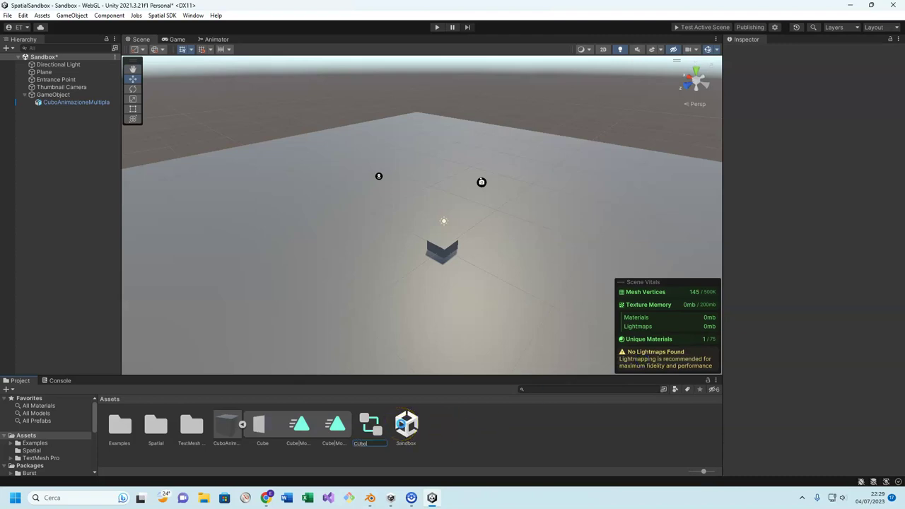
pyautogui.press('Return')
# Assign the CUbo controller to CuboAnimazioneMultipla's Animator Controller field
pyautogui.click(263, 422)
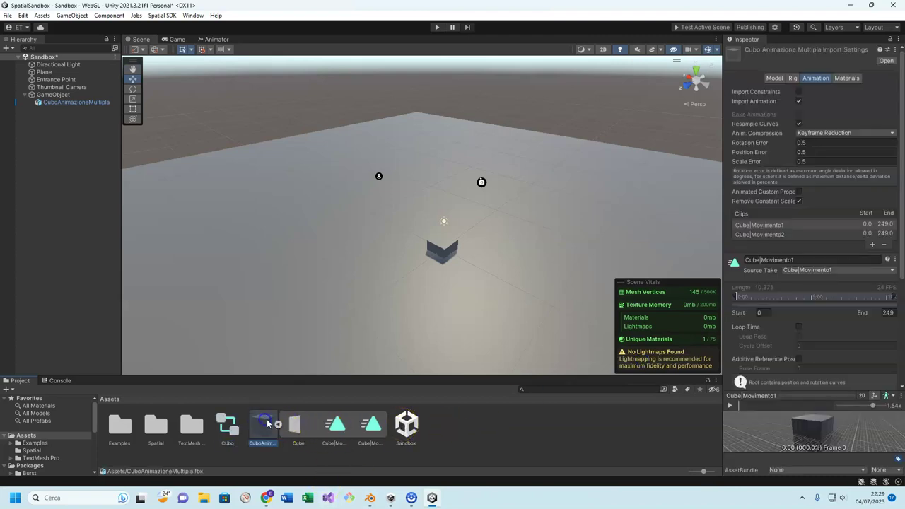
pyautogui.click(70, 102)
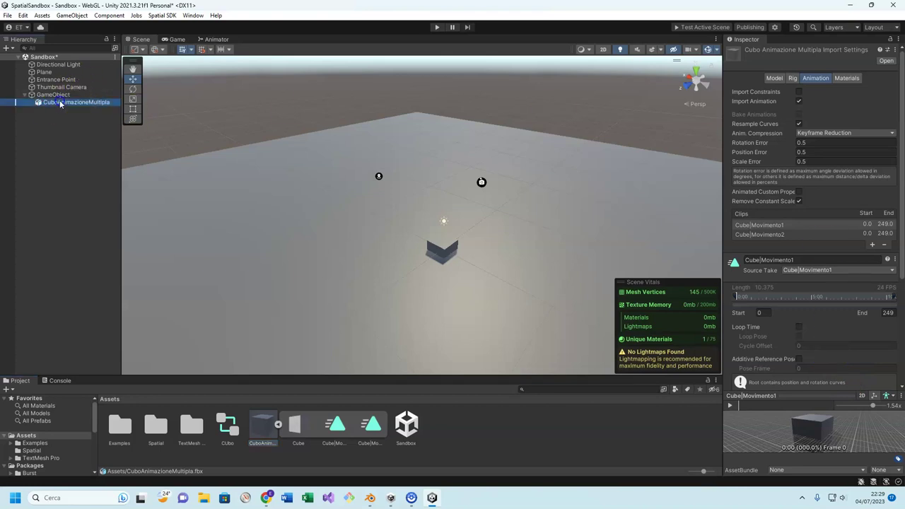
pyautogui.moveTo(225, 428); pyautogui.dragTo(864, 313)
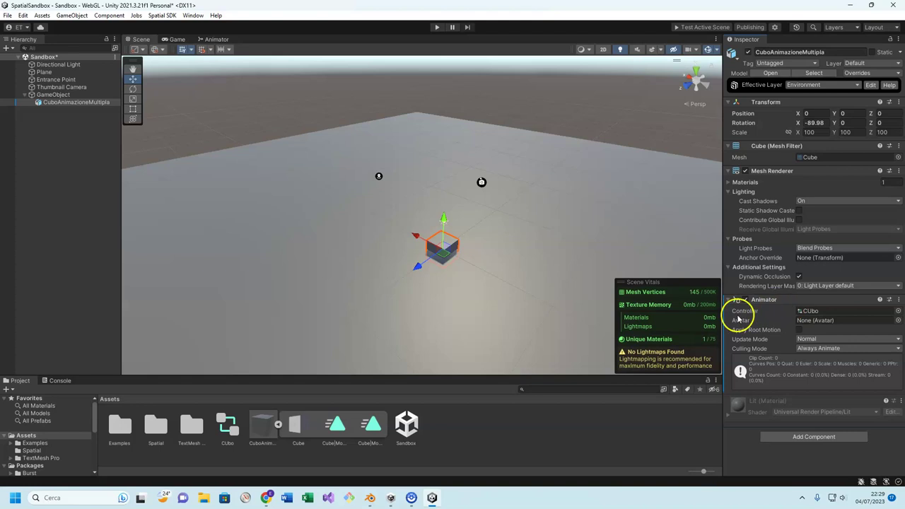
# Open the CUbo graph and add Cube|Movimento1 and Cube|Movimento2 as states
pyautogui.doubleClick(227, 424)
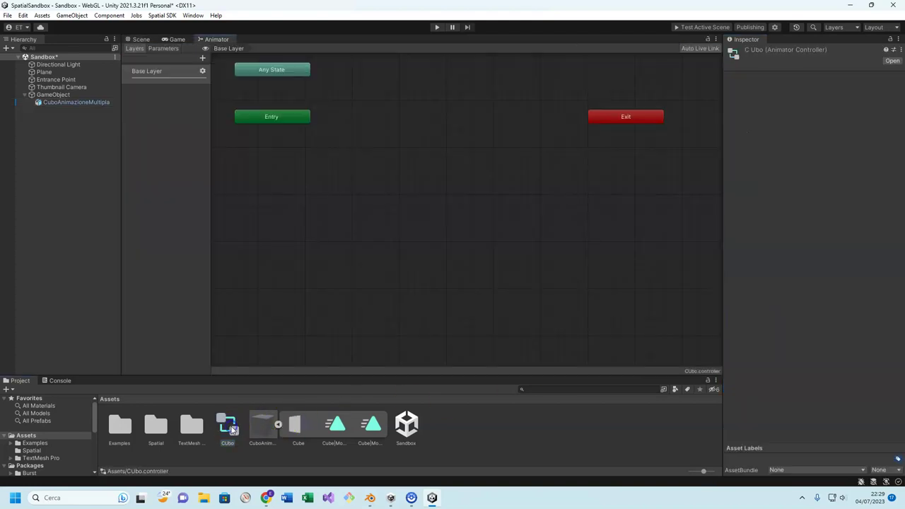
pyautogui.click(396, 169)
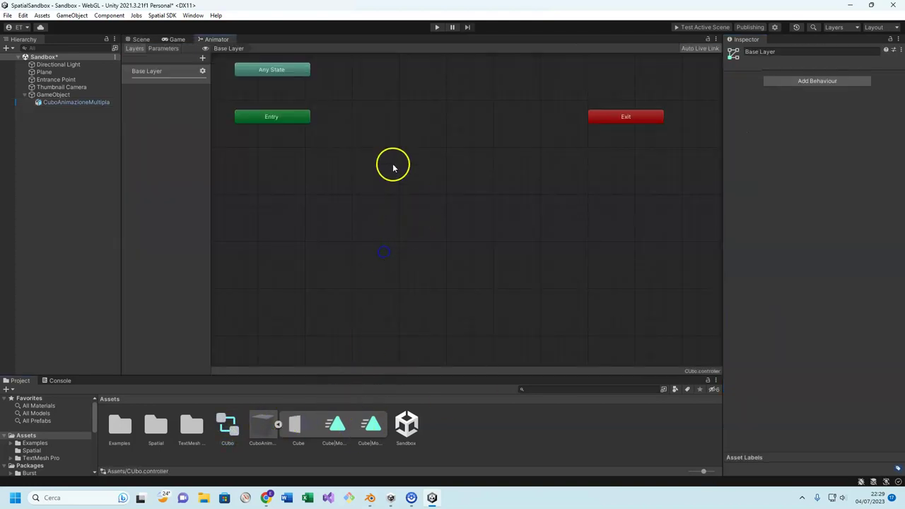
pyautogui.moveTo(392, 168); pyautogui.dragTo(385, 212, button='middle')
pyautogui.moveTo(335, 424); pyautogui.dragTo(390, 172)
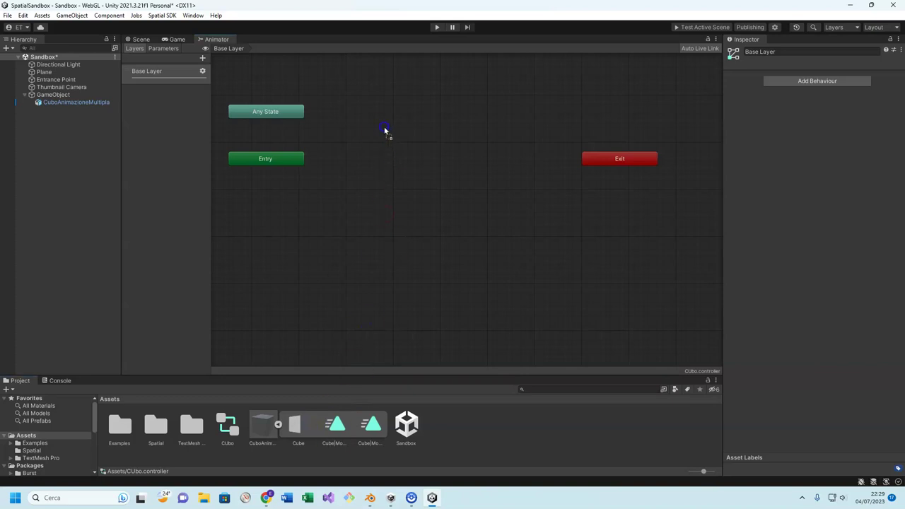
pyautogui.moveTo(385, 130); pyautogui.dragTo(386, 130)
pyautogui.click(400, 213)
pyautogui.moveTo(364, 430); pyautogui.dragTo(489, 198)
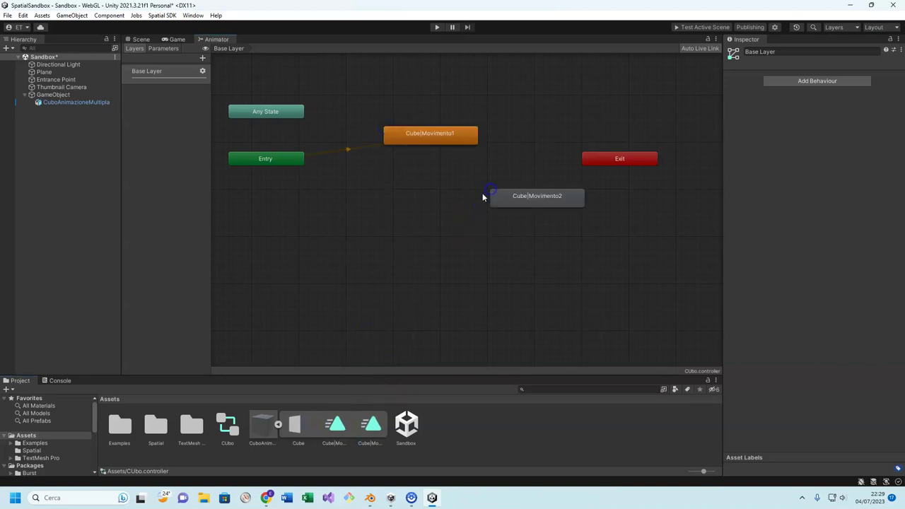
pyautogui.moveTo(543, 204); pyautogui.dragTo(454, 200)
# Transition Cube|Movimento1 to Cube|Movimento2 and Cube|Movimento2 to Exit, then return to the Scene view
pyautogui.click(415, 141)
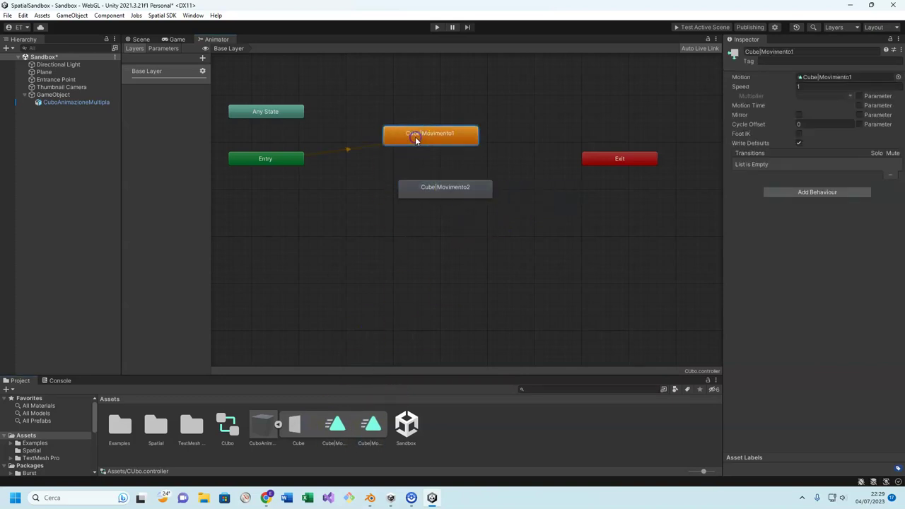
pyautogui.rightClick(415, 140)
pyautogui.click(424, 144)
pyautogui.click(442, 190)
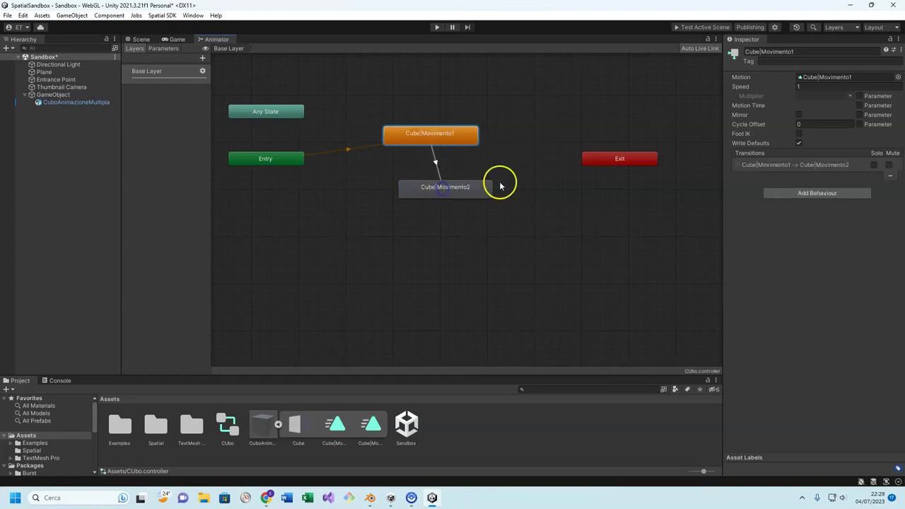
pyautogui.rightClick(464, 187)
pyautogui.click(488, 193)
pyautogui.click(601, 159)
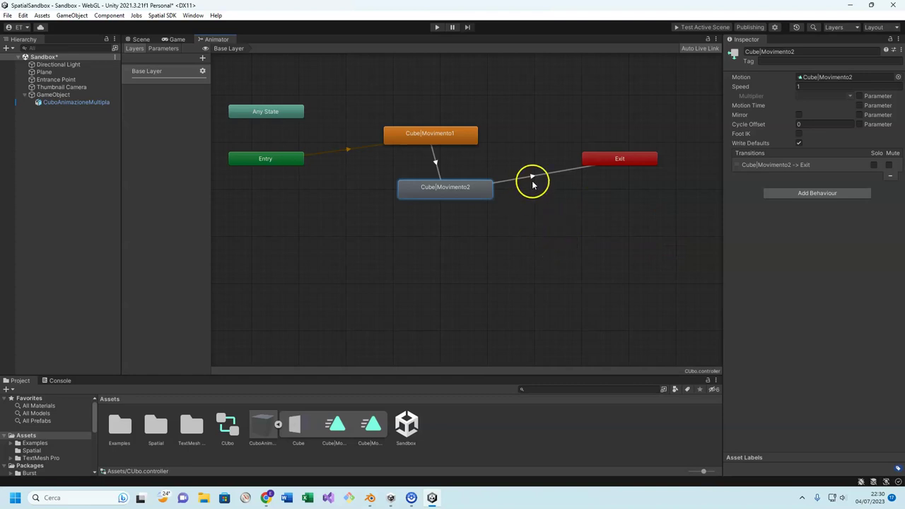
pyautogui.click(141, 41)
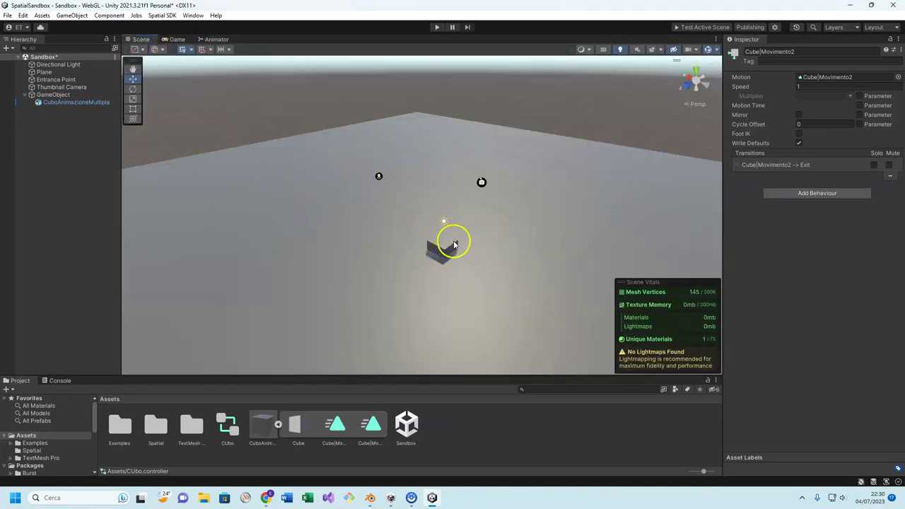
pyautogui.click(79, 94)
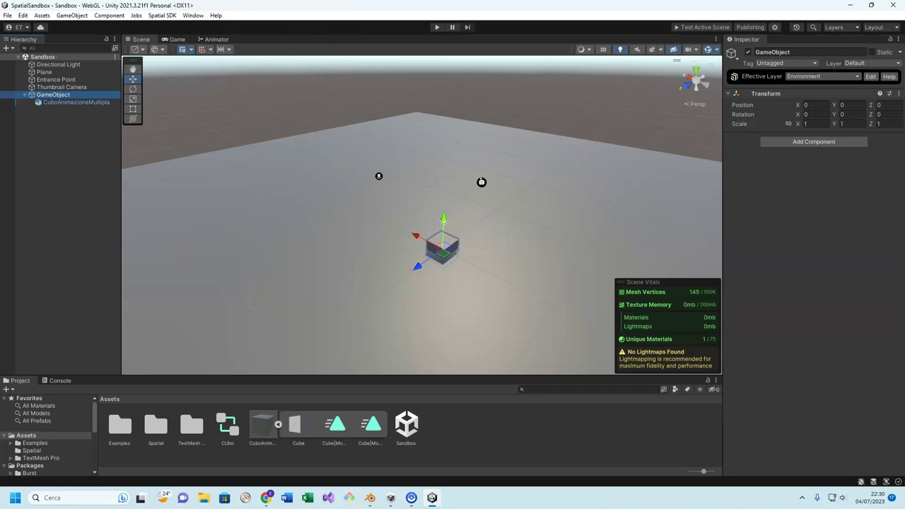
pyautogui.click(437, 28)
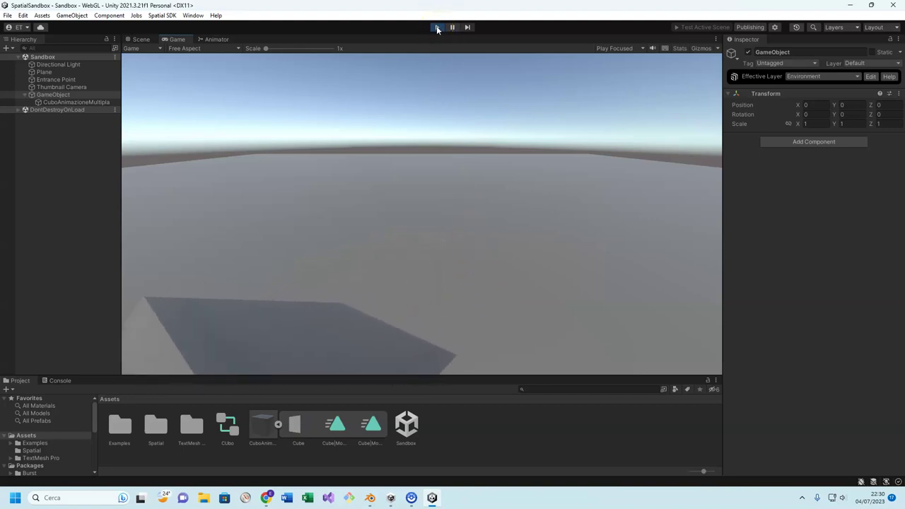
pyautogui.click(144, 40)
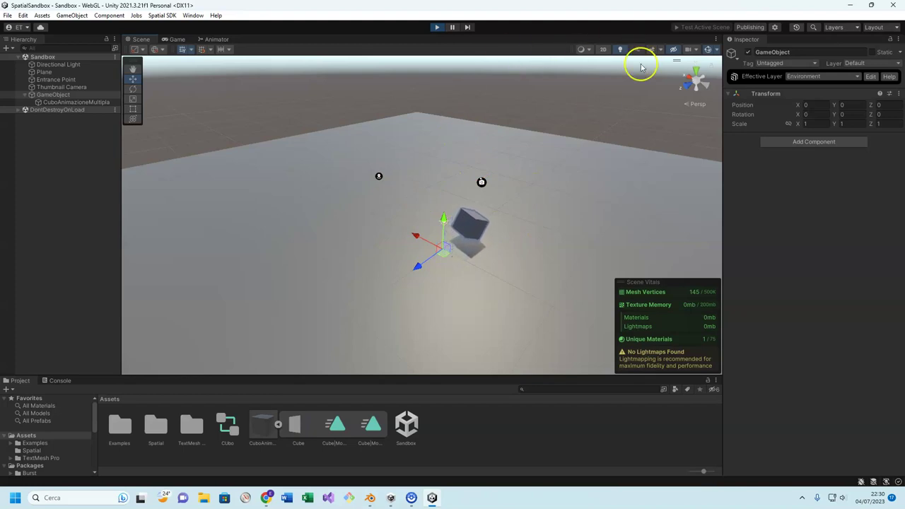
pyautogui.click(438, 28)
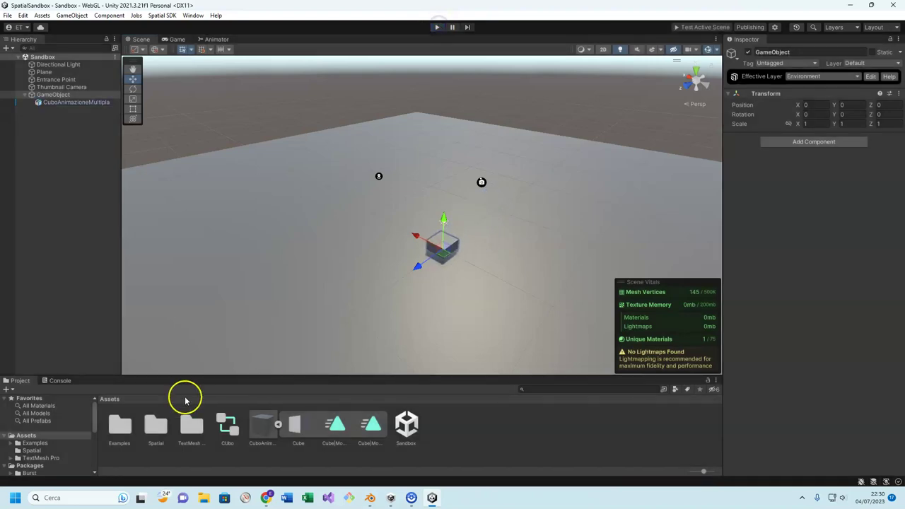
# Select the CuboAnimazioneMultipla FBX and review its Model, Rig, Materials and Animation import tabs, ending on Animation
pyautogui.click(278, 424)
pyautogui.click(268, 427)
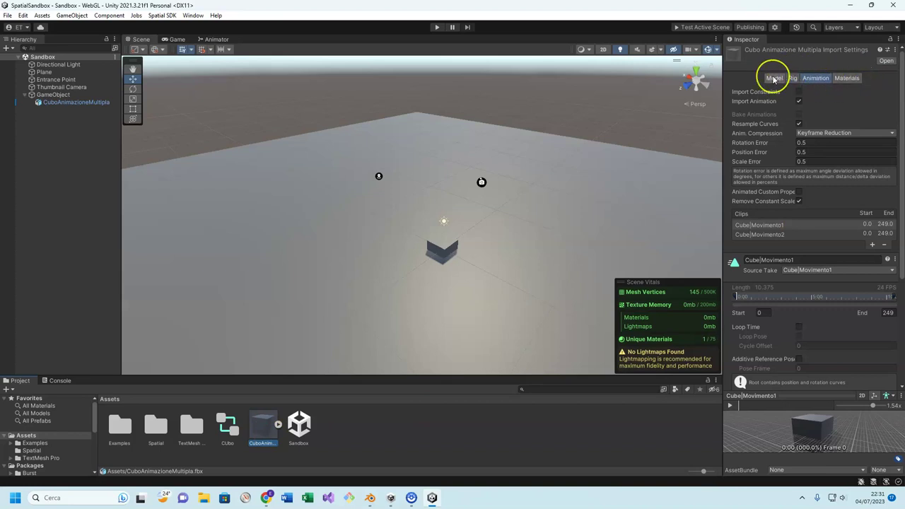
pyautogui.click(774, 78)
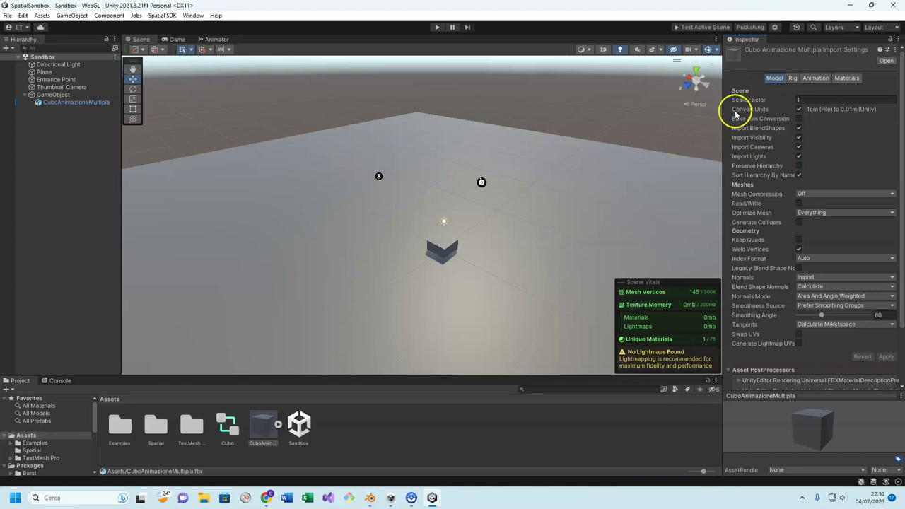
pyautogui.click(797, 79)
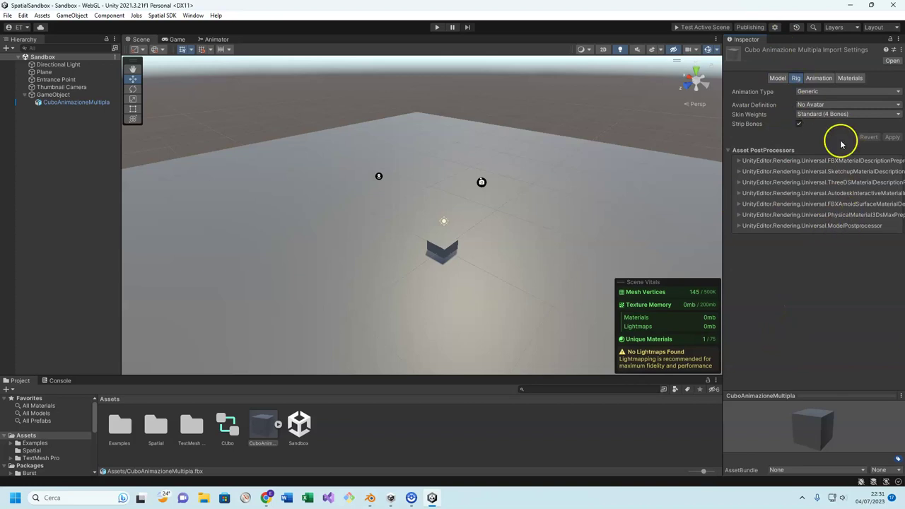
pyautogui.click(819, 78)
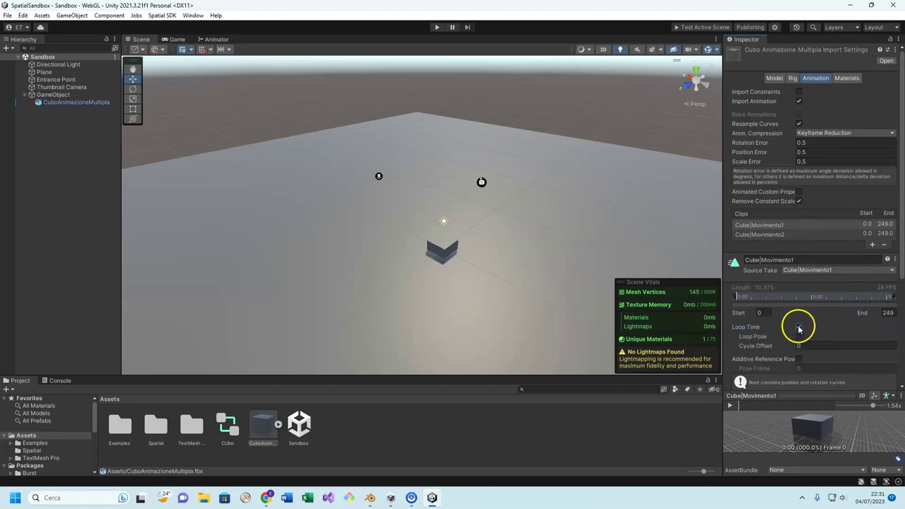
pyautogui.click(852, 78)
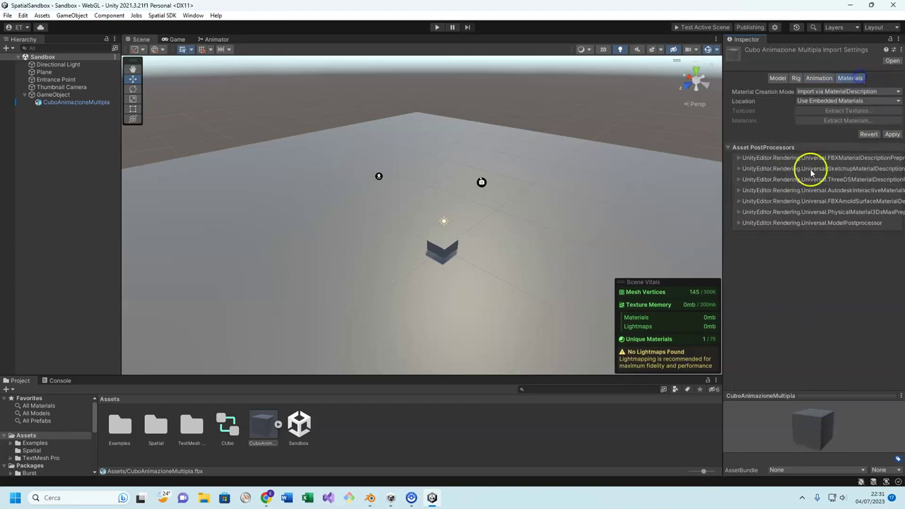
pyautogui.click(806, 78)
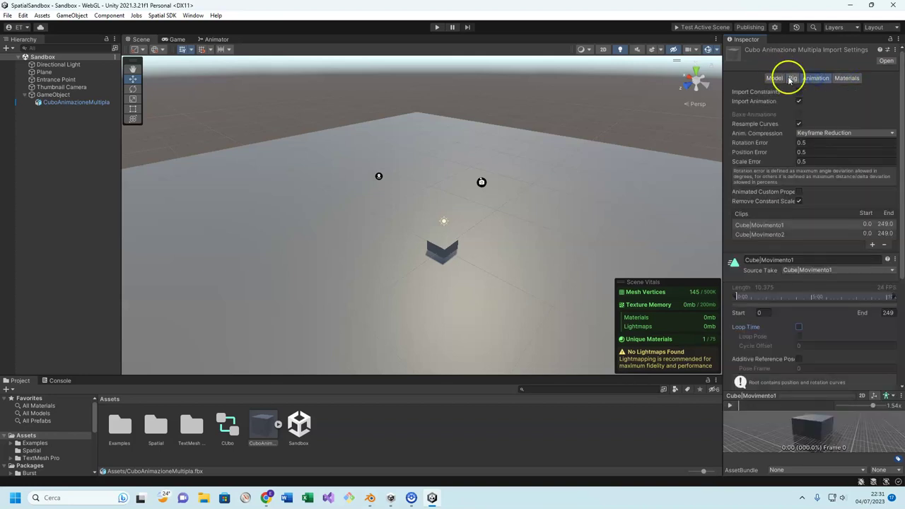